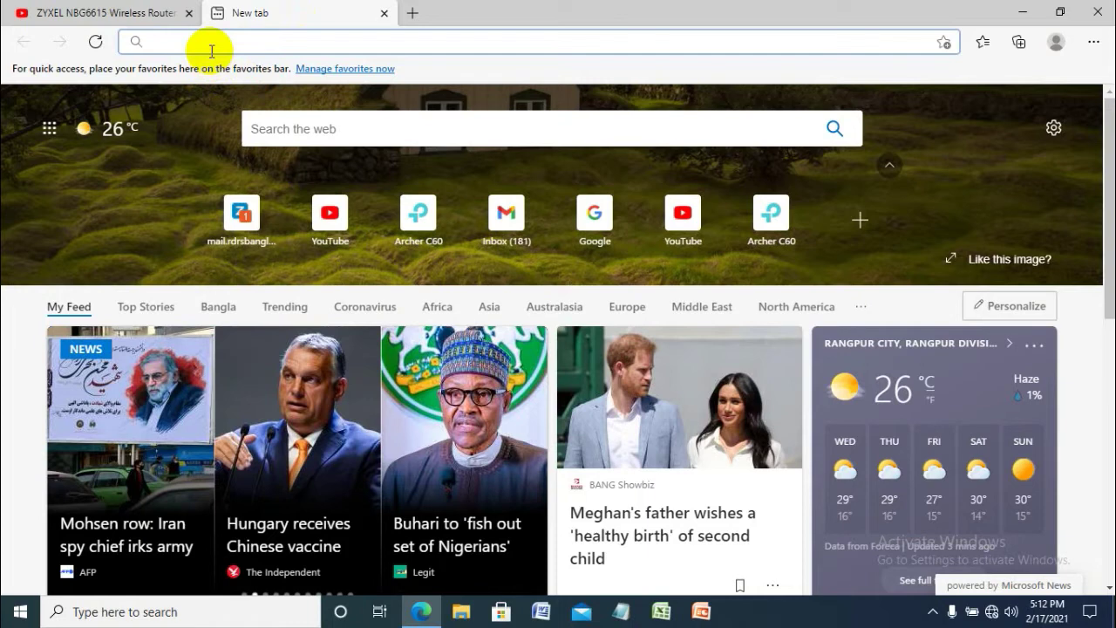
# - Load the router's web configurator at 192.168.212.1 in Edge
pyautogui.write('1')
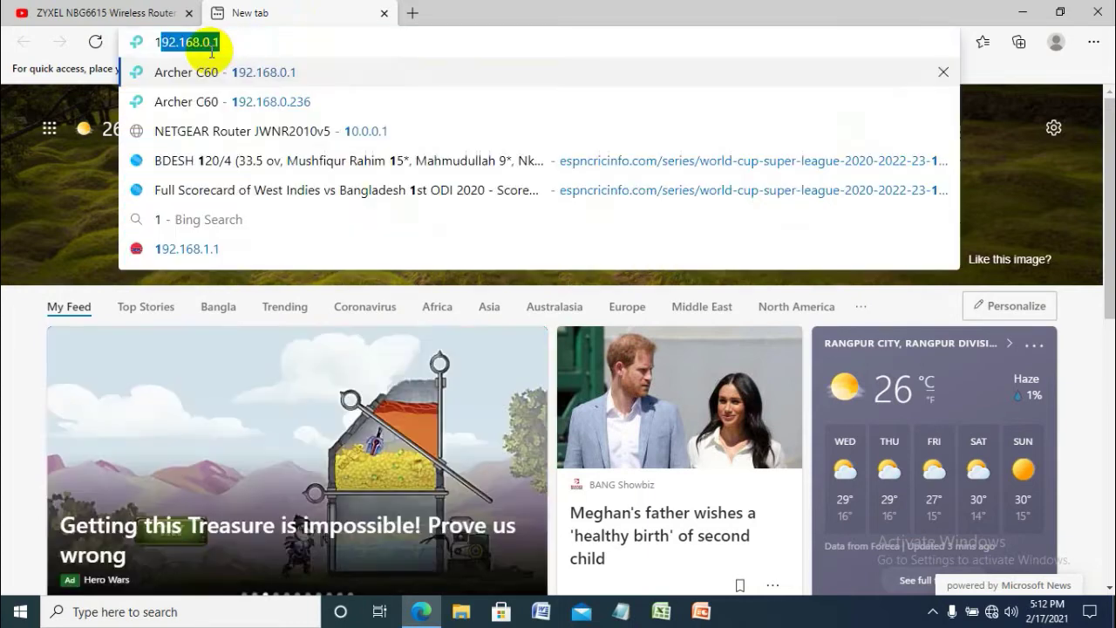
pyautogui.write('92.168.212.1')
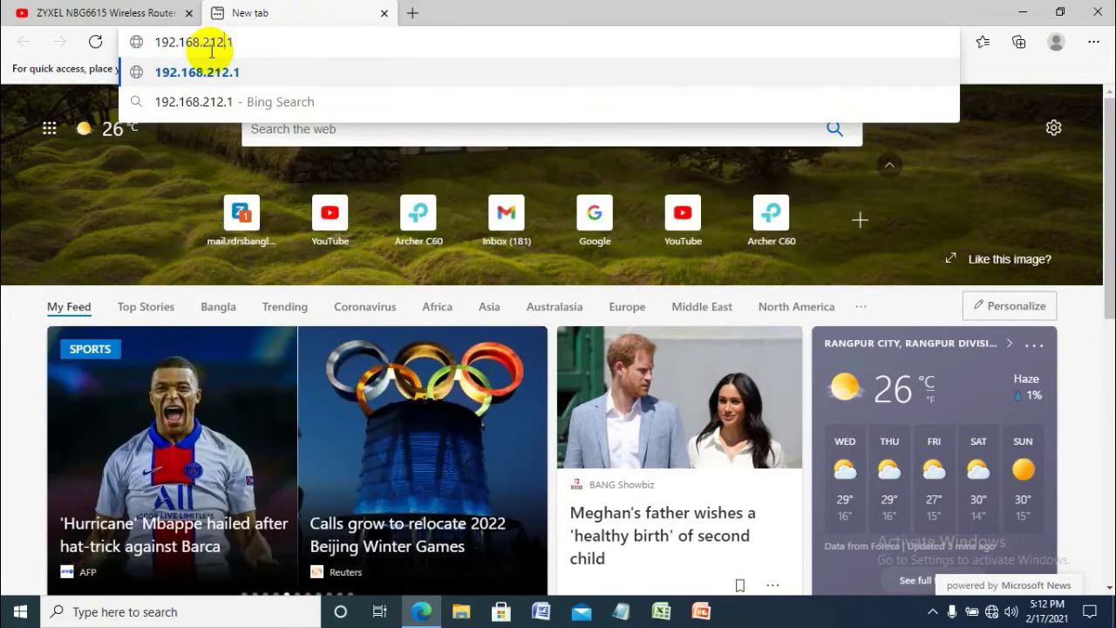
pyautogui.press('Return')
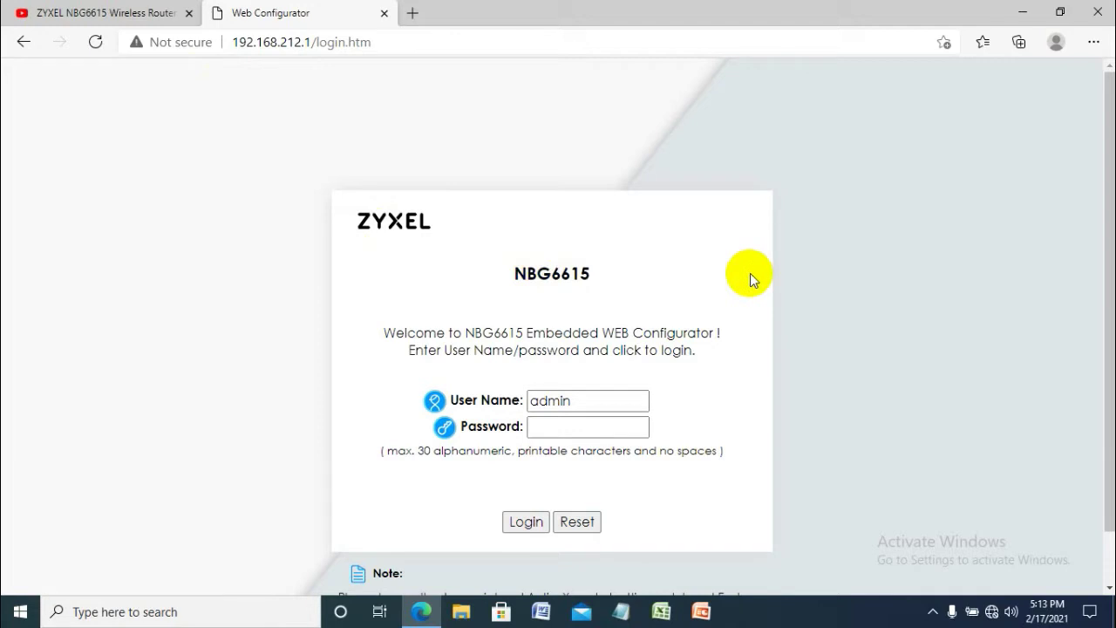
# - Log in with the admin password and decline Edge's offer to save it
pyautogui.click(573, 425)
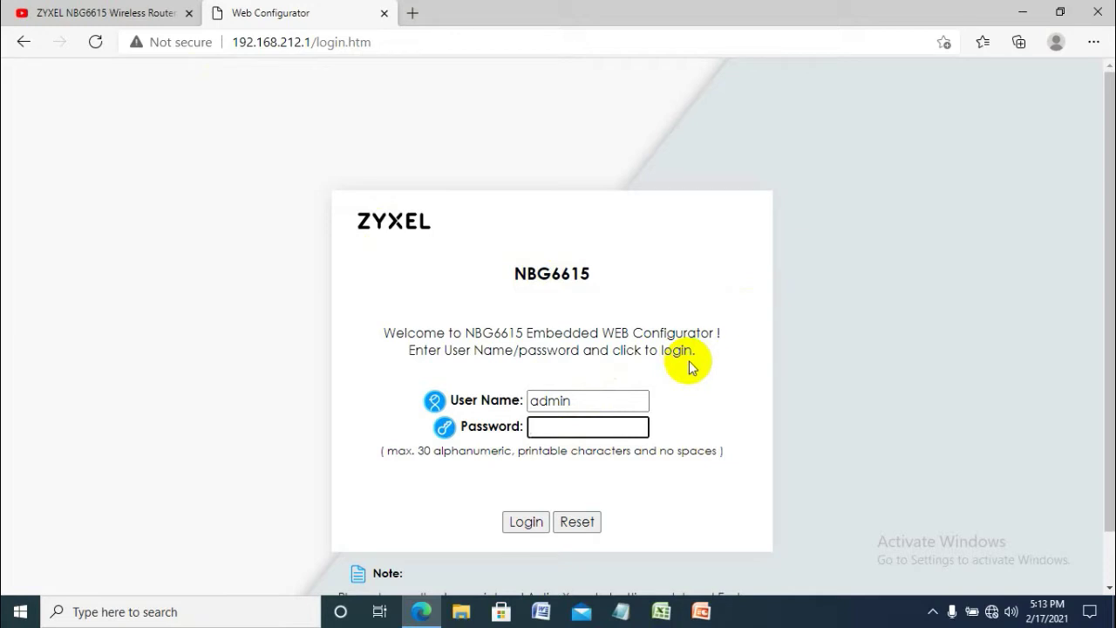
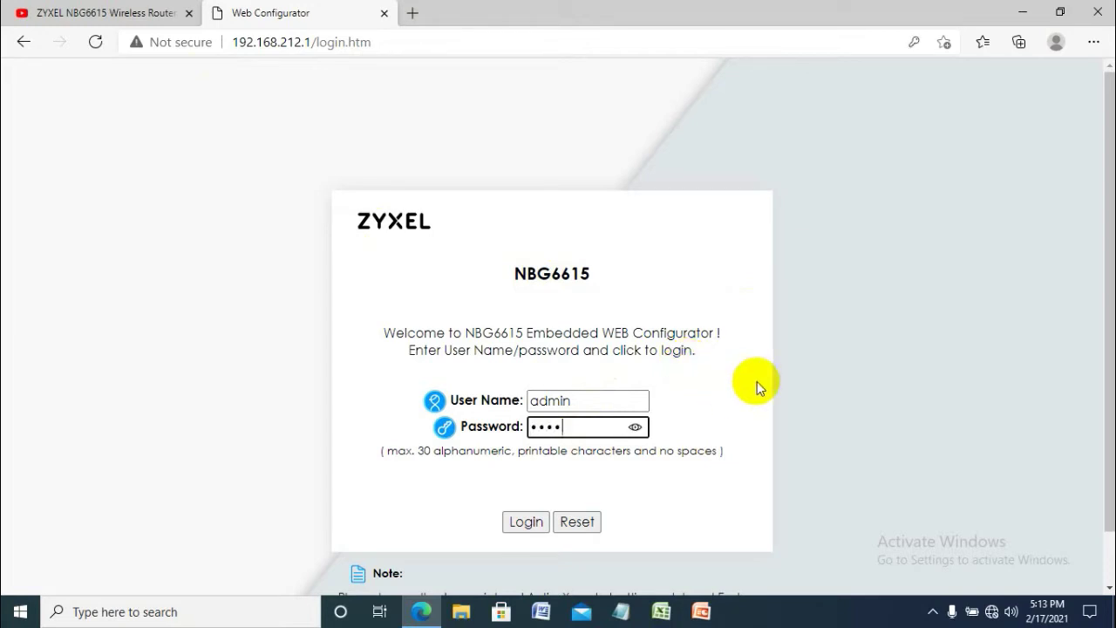
pyautogui.scroll(-1, 755, 383)
pyautogui.click(525, 463)
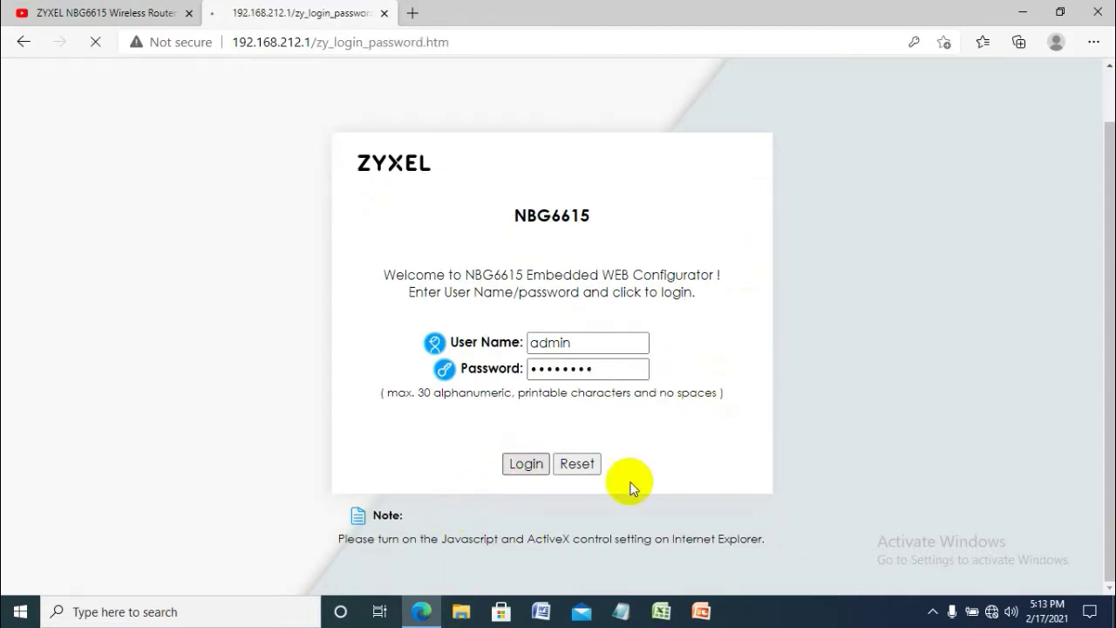
pyautogui.click(883, 209)
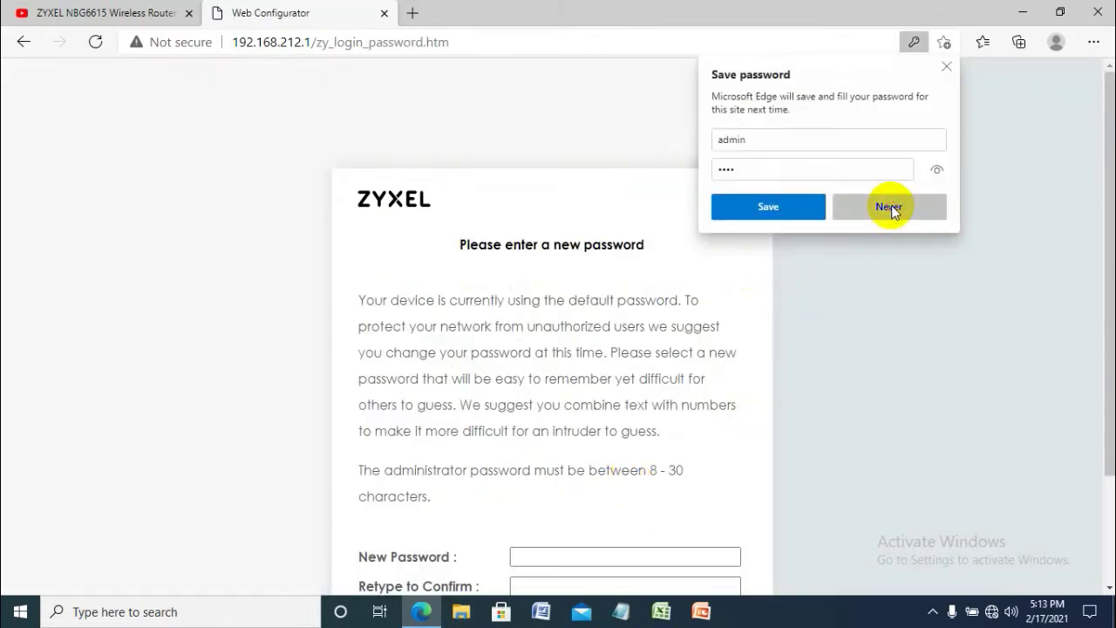
pyautogui.scroll(-2, 882, 339)
pyautogui.click(552, 416)
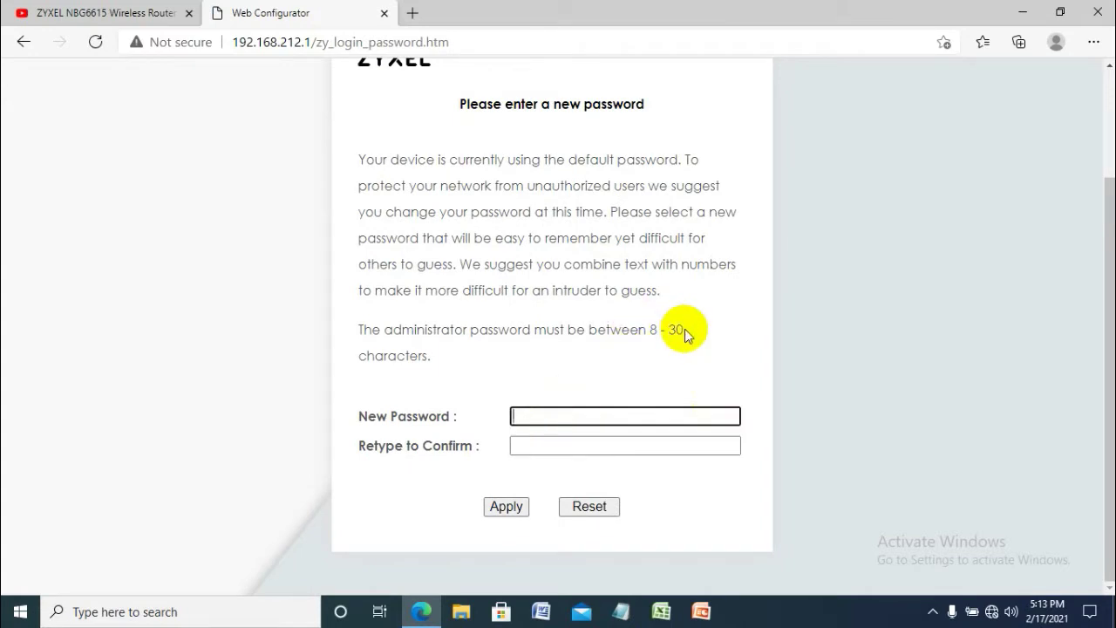
# - Enter a new administrator password in both fields and submit it
pyautogui.click(543, 449)
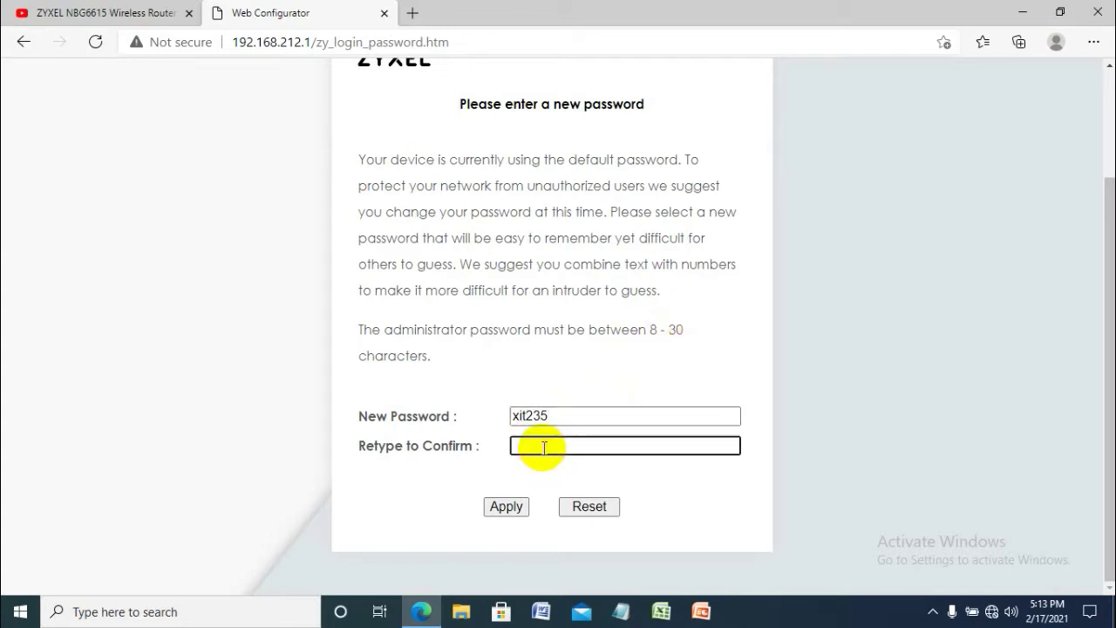
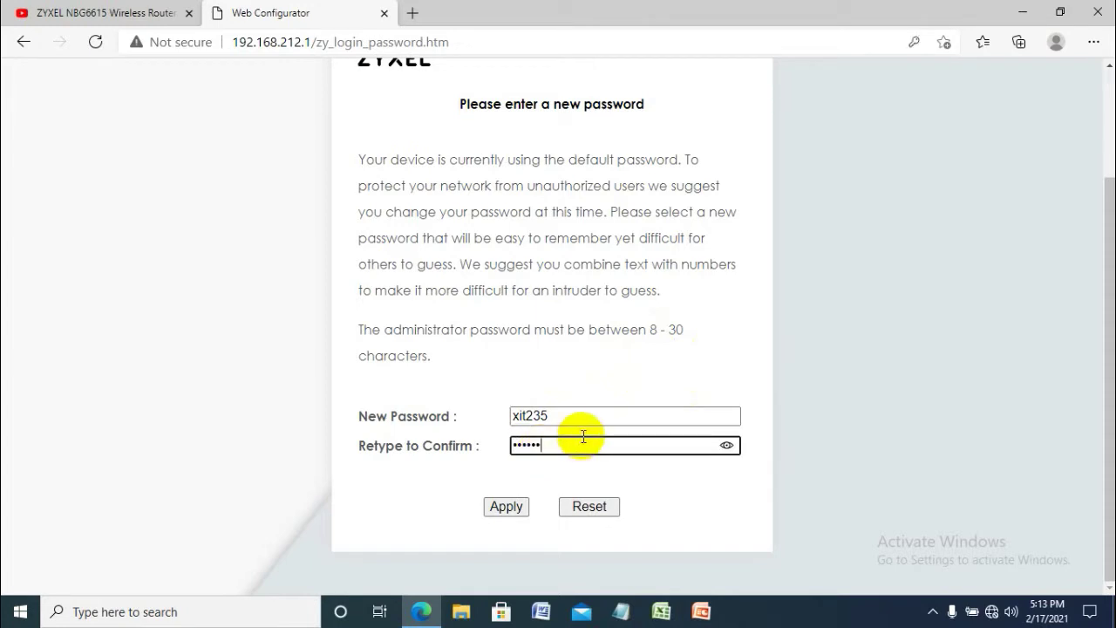
pyautogui.click(726, 445)
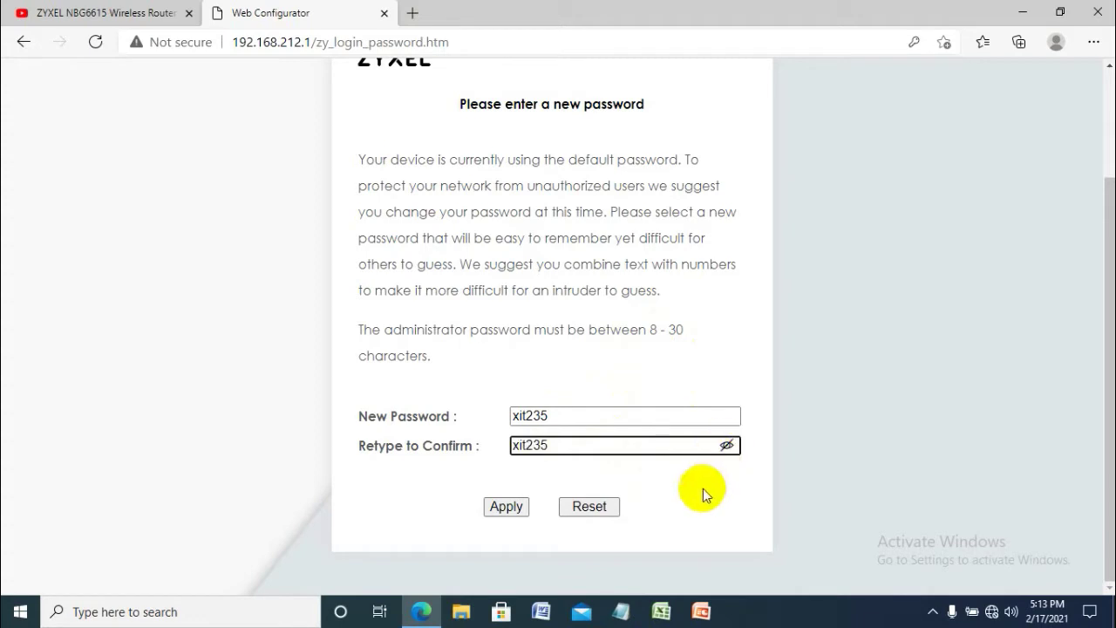
pyautogui.click(726, 445)
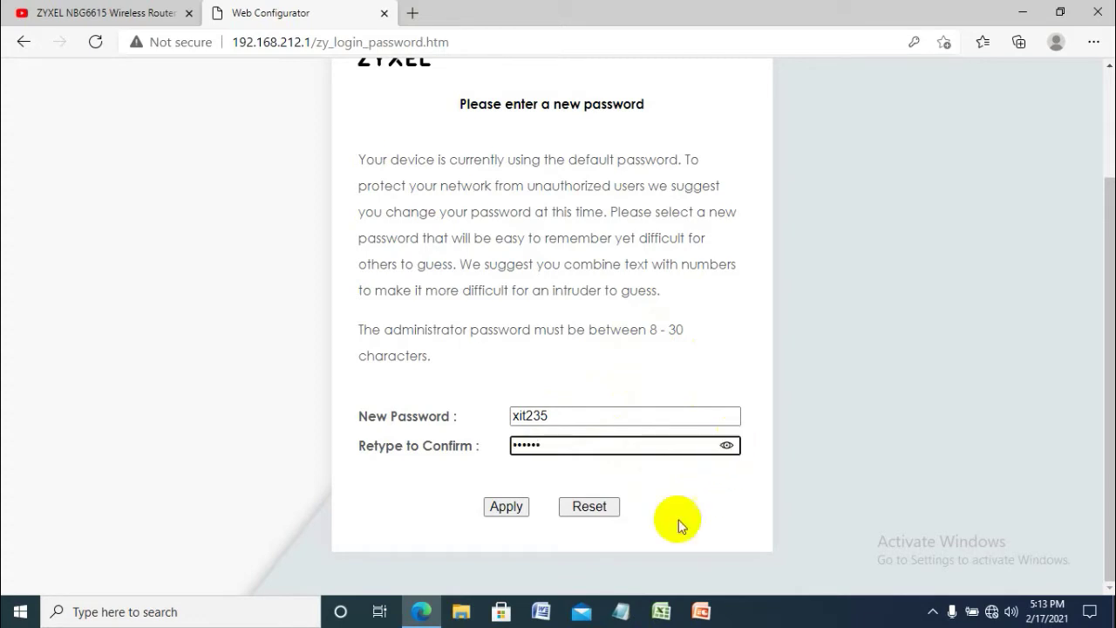
pyautogui.click(508, 506)
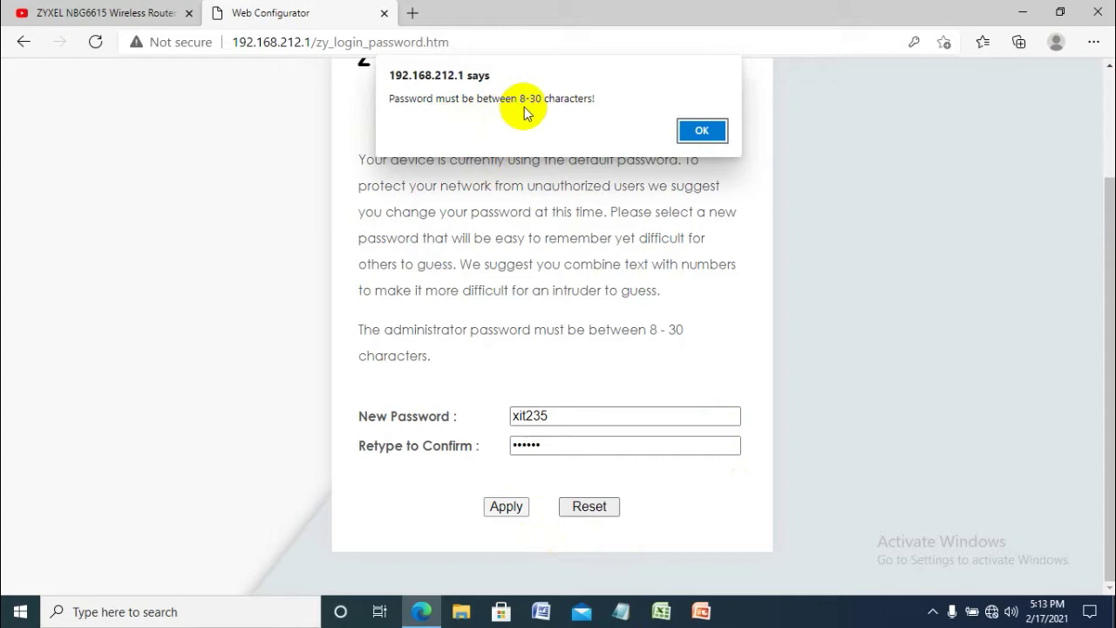
# - After the length warning, lengthen the password to 8 characters in both fields and resubmit
pyautogui.click(702, 130)
pyautogui.click(526, 416)
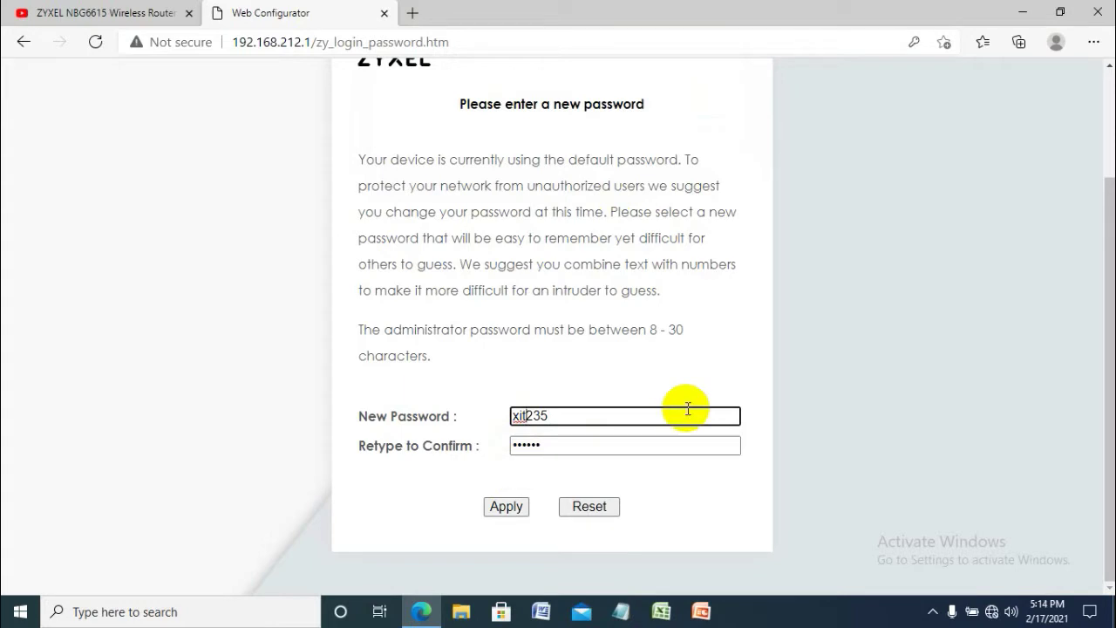
pyautogui.write('@#')
pyautogui.click(554, 445)
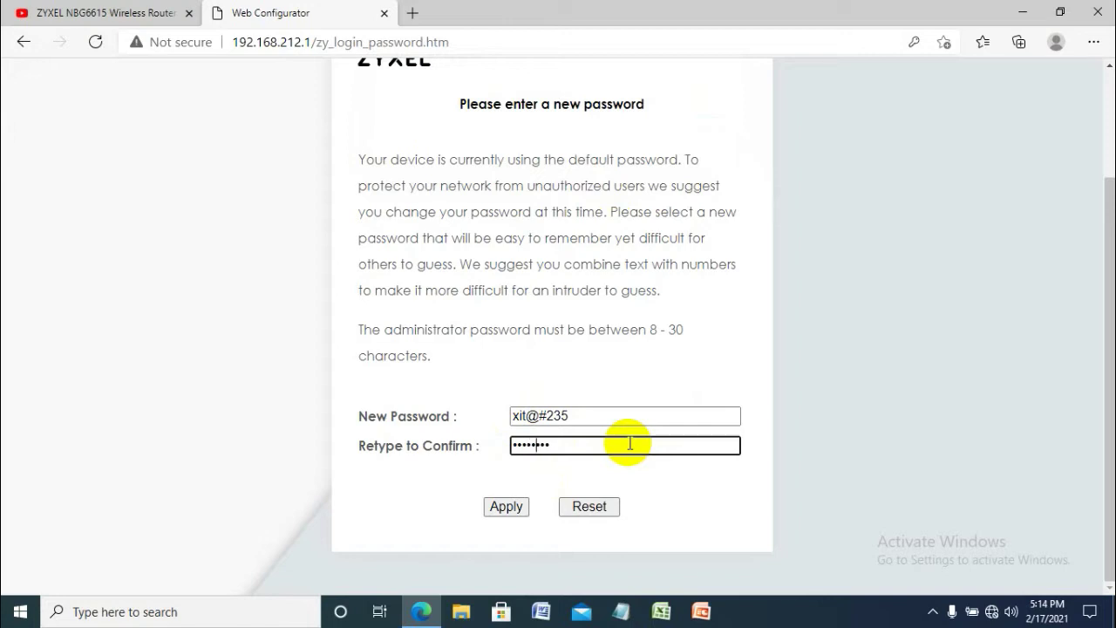
pyautogui.click(506, 506)
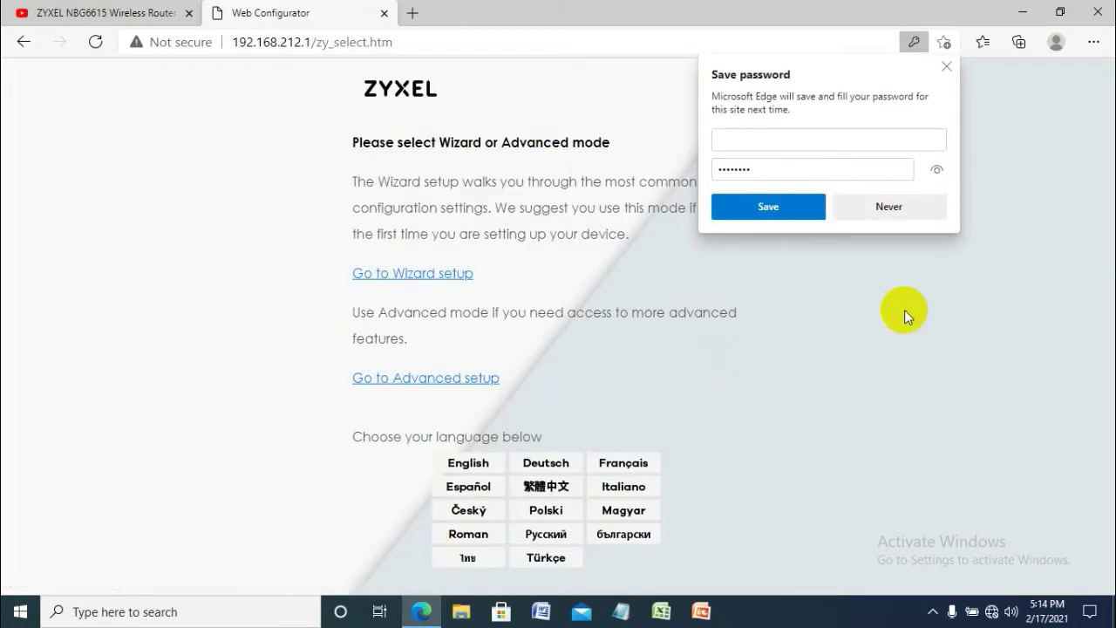
# - Decline saving the password, choose English, view Advanced setup, then return to mode selection
pyautogui.click(882, 207)
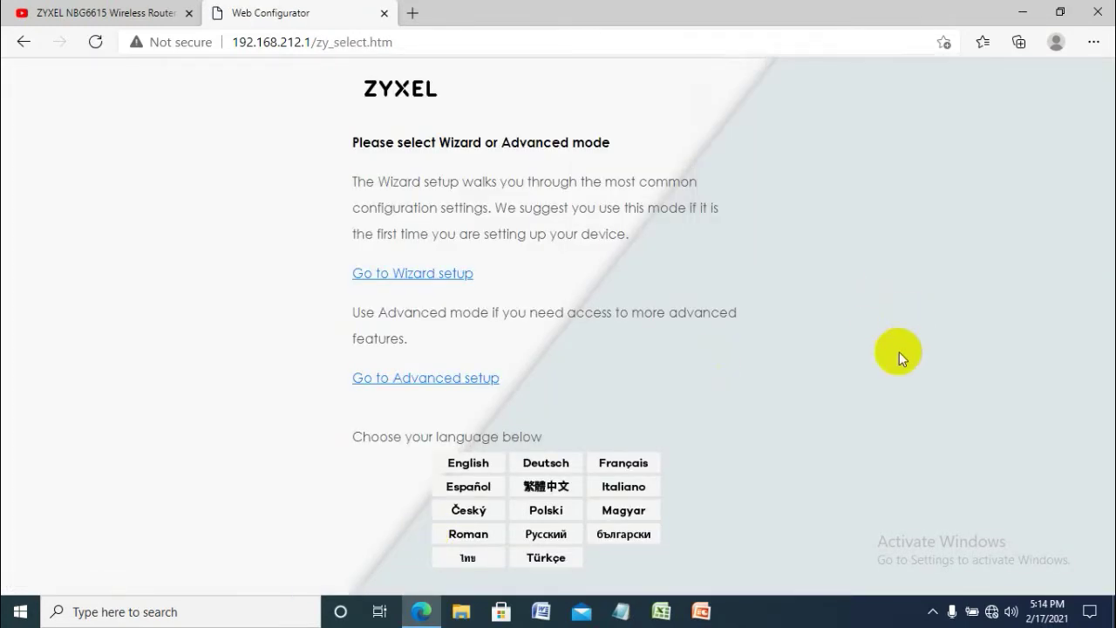
pyautogui.click(465, 468)
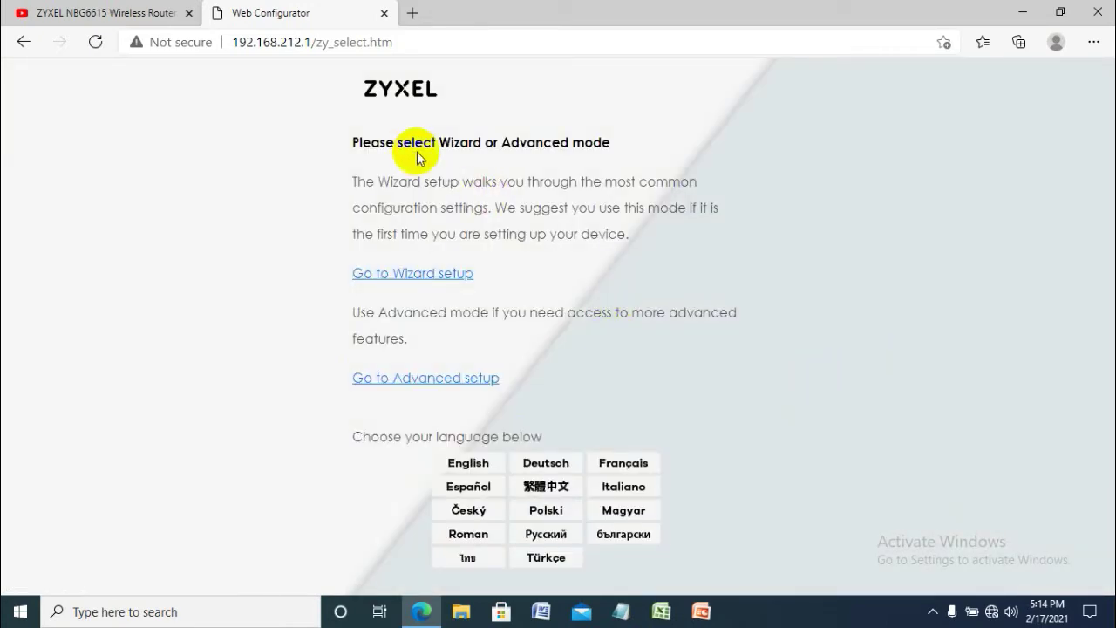
pyautogui.click(468, 460)
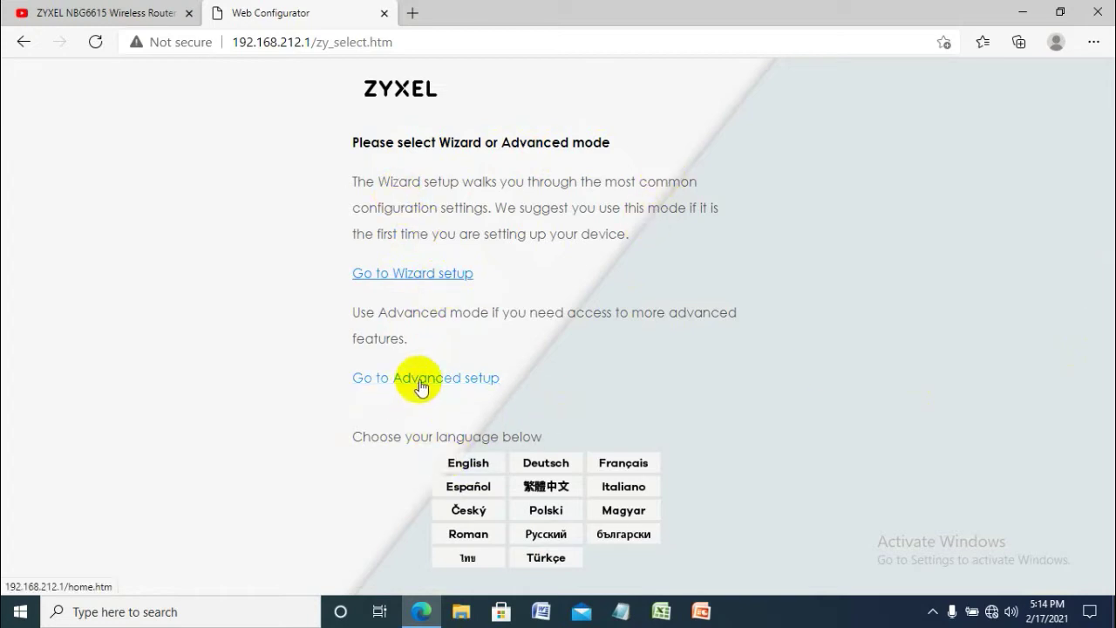
pyautogui.click(419, 382)
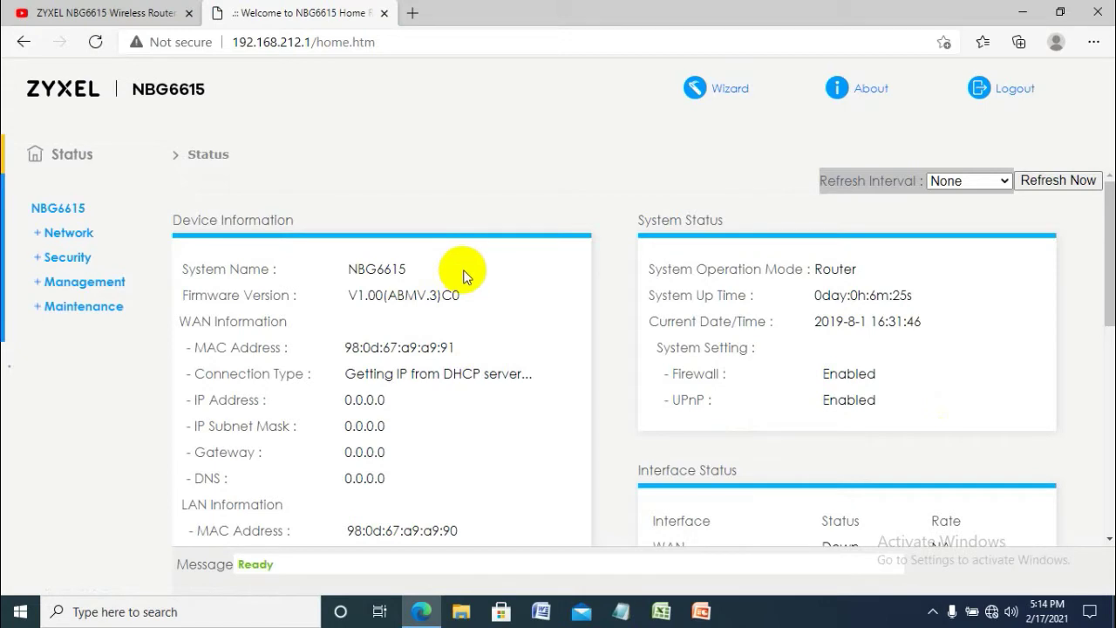
pyautogui.click(23, 42)
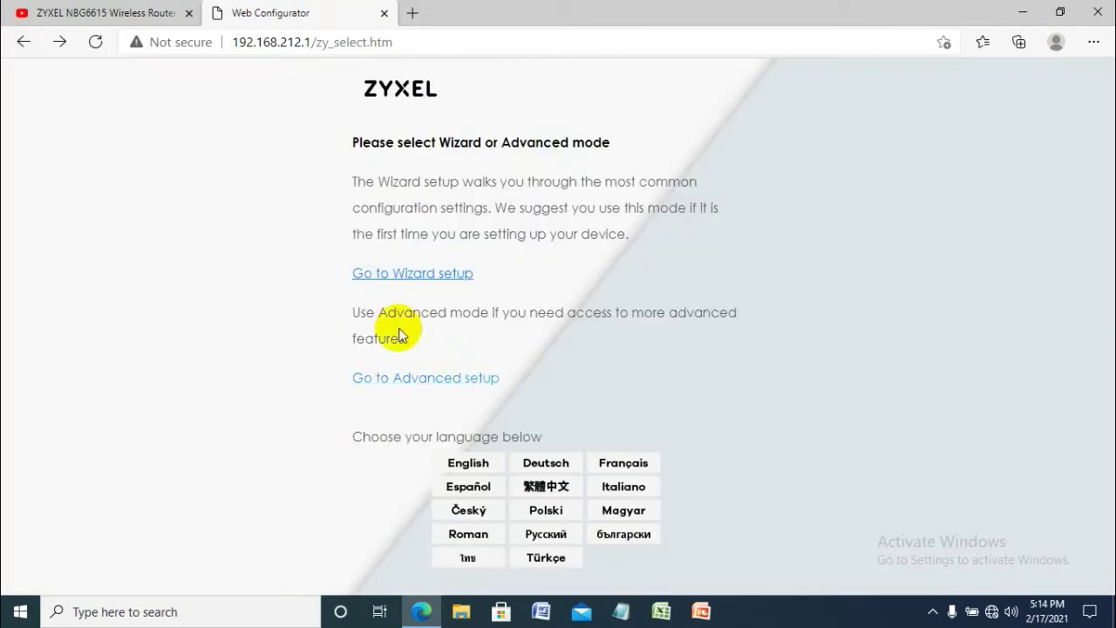
# - Start the connection wizard and continue with Router mode selected
pyautogui.click(423, 277)
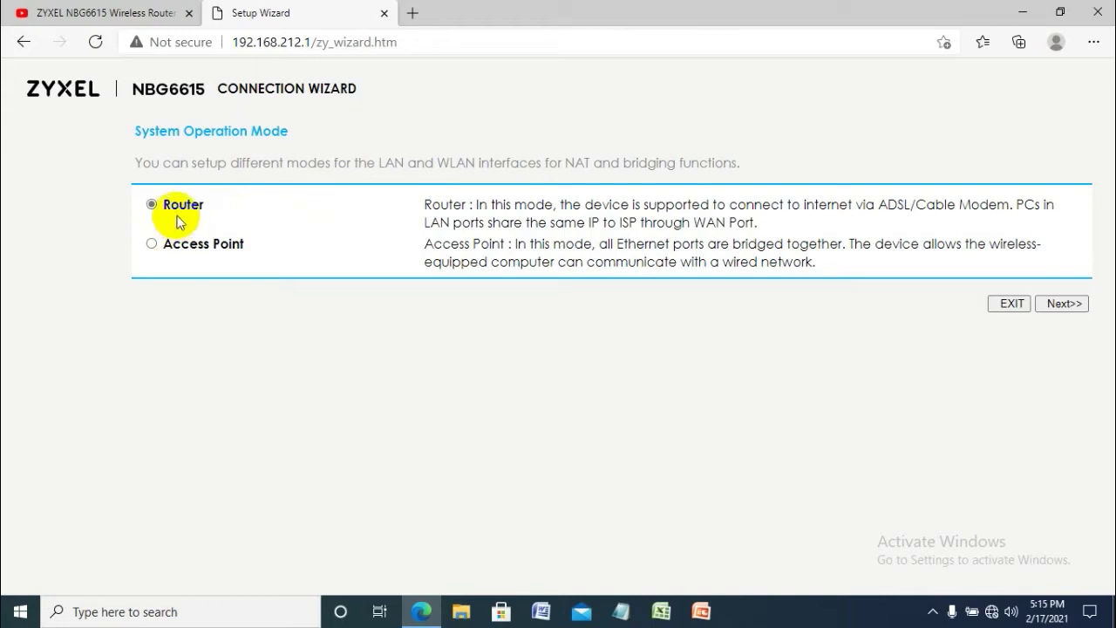
pyautogui.click(1061, 304)
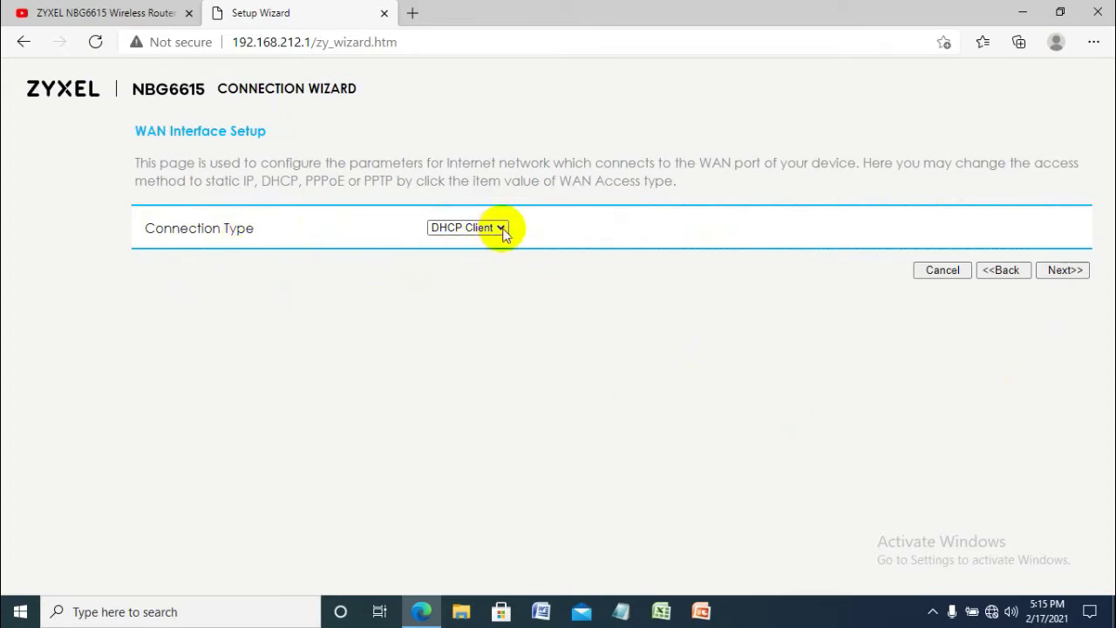
# - Switch the WAN connection type from DHCP Client to Static IP
pyautogui.click(502, 229)
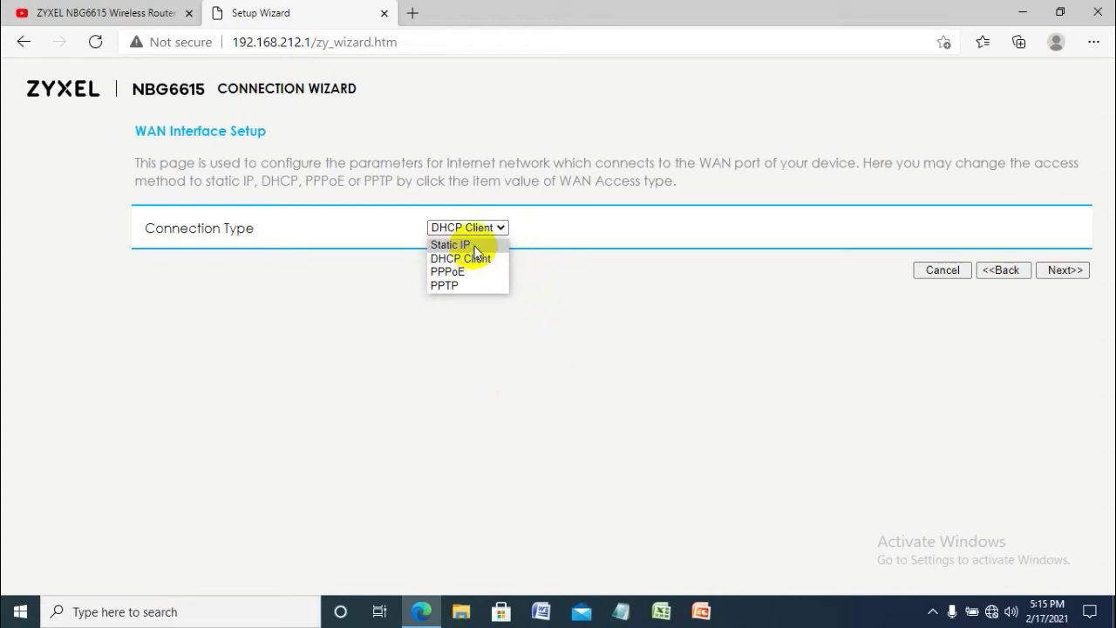
pyautogui.click(475, 246)
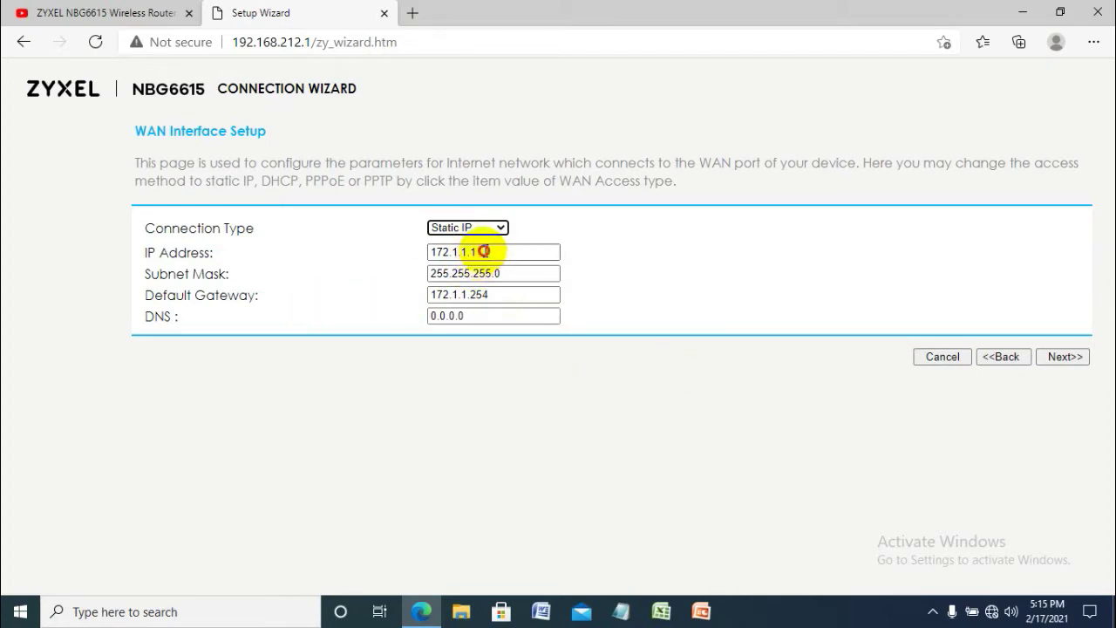
# - Set the static WAN IP to 192.168.1.246 and gateway to 192.168.1.254
pyautogui.moveTo(484, 252); pyautogui.dragTo(398, 252)
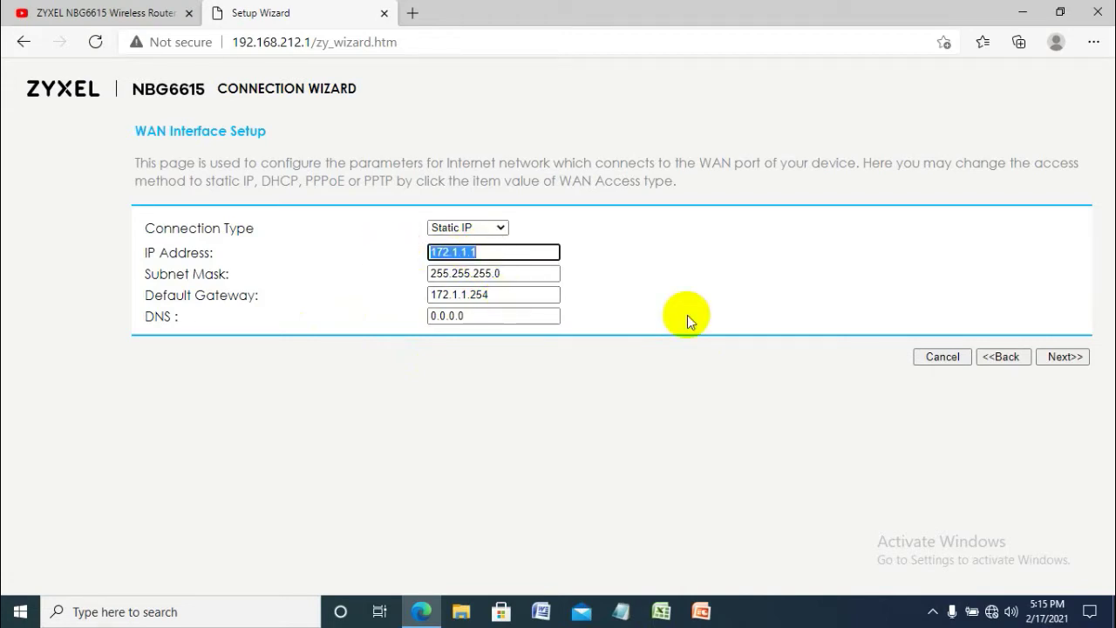
pyautogui.write('192.168.1')
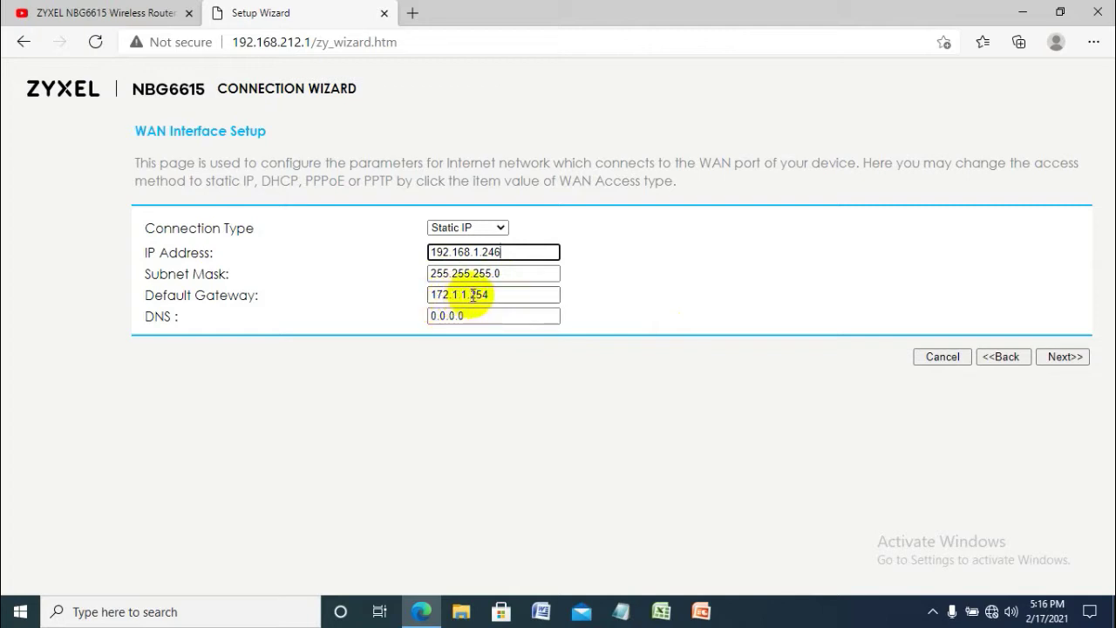
pyautogui.click(443, 294)
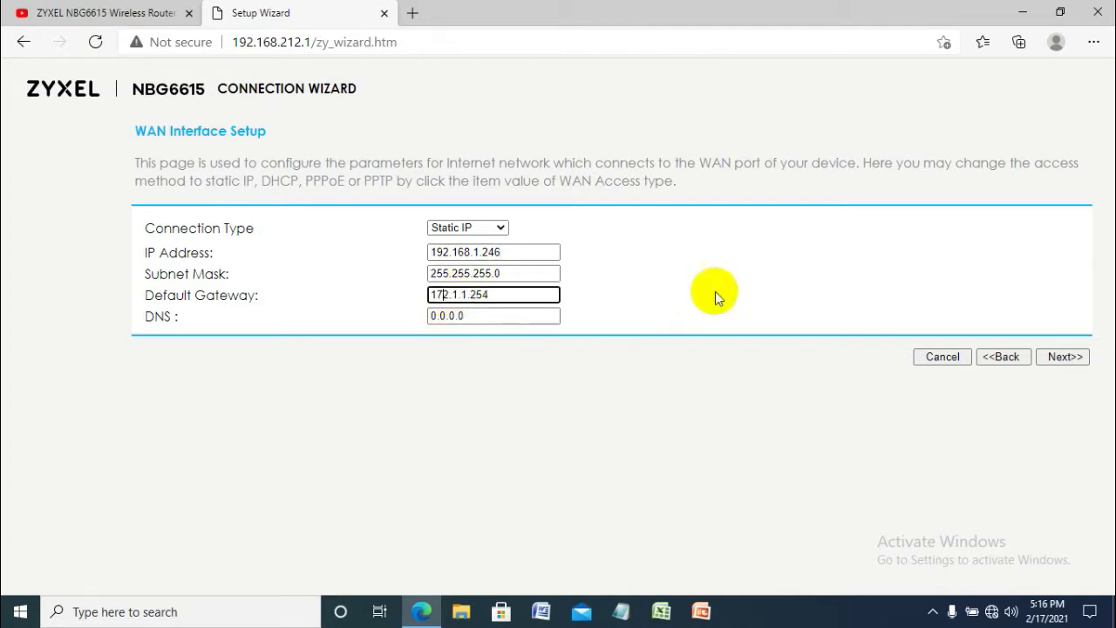
pyautogui.press('BackSpace')
pyautogui.write('9')
pyautogui.click(458, 294)
pyautogui.write('68')
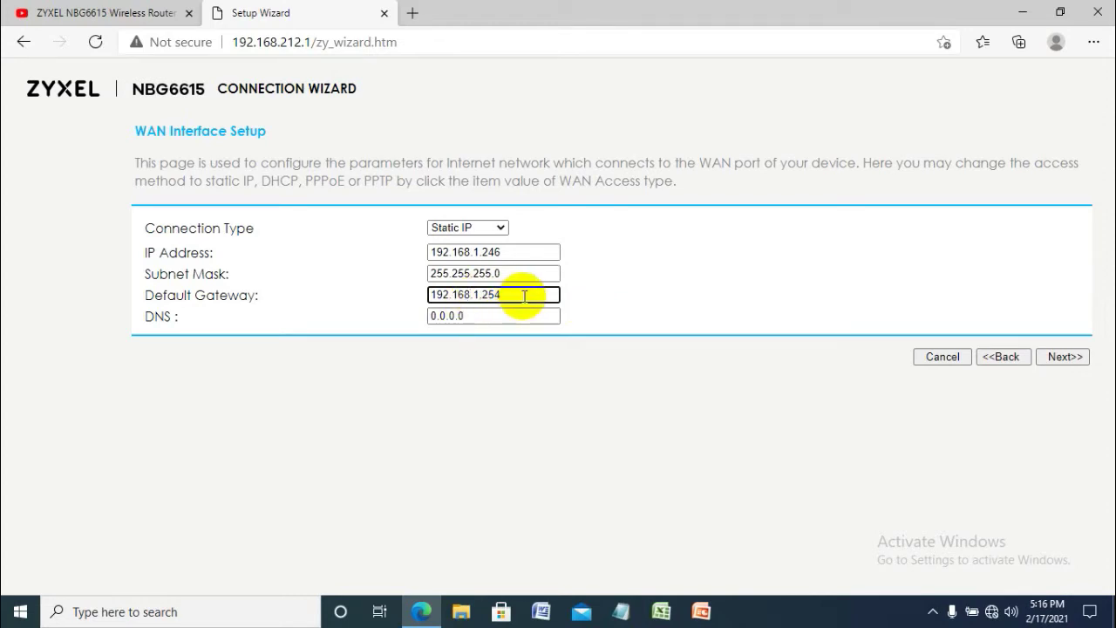
# - Set the DNS server to 119.19.145.1 and confirm the WAN settings
pyautogui.click(489, 323)
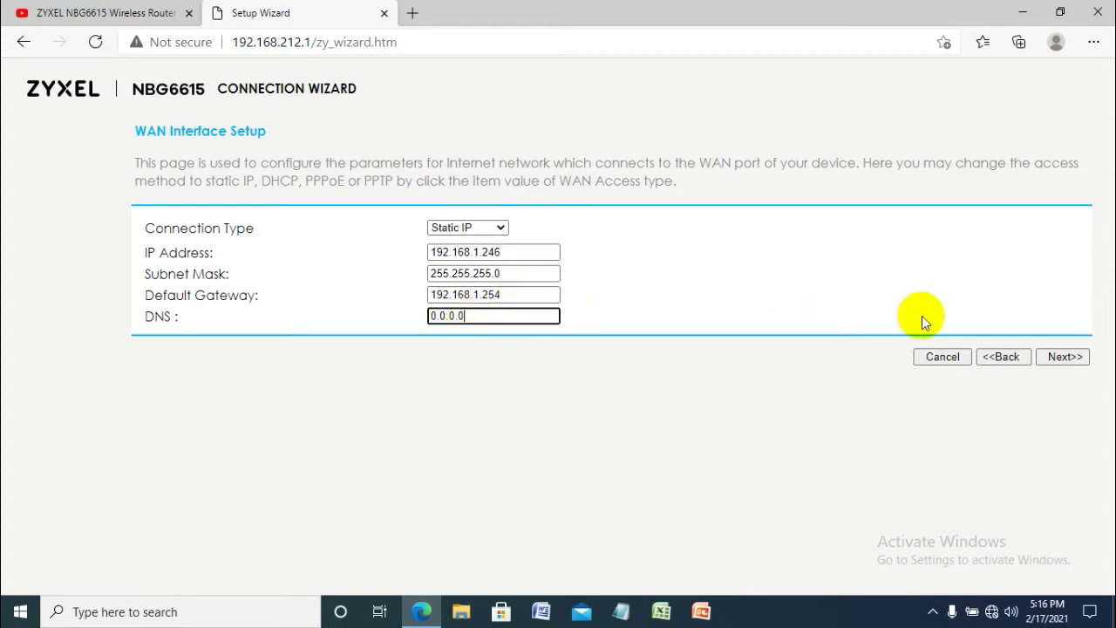
pyautogui.press('BackSpace')
pyautogui.press('BackSpace')
pyautogui.press('BackSpace')
pyautogui.press('BackSpace')
pyautogui.press('BackSpace')
pyautogui.press('BackSpace')
pyautogui.press('BackSpace')
pyautogui.write('118')
pyautogui.press('BackSpace')
pyautogui.write('9.19.145.1')
pyautogui.click(1065, 354)
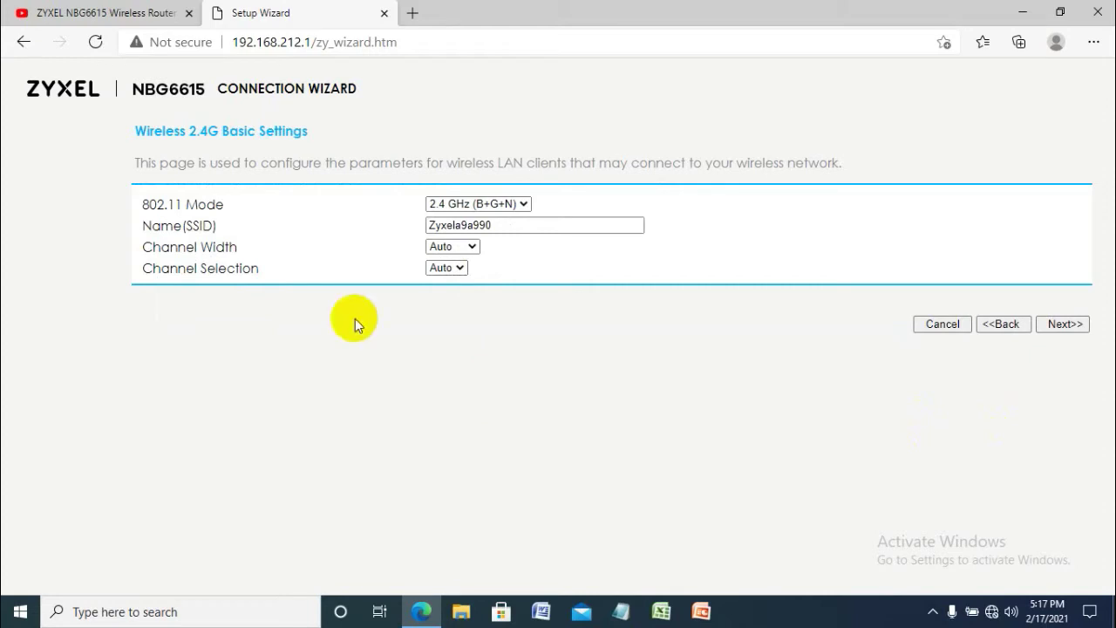
# - Rename the 2.4G network from Zyxela9a990 to 'Meeting Room(2246)'
pyautogui.click(932, 610)
pyautogui.click(541, 356)
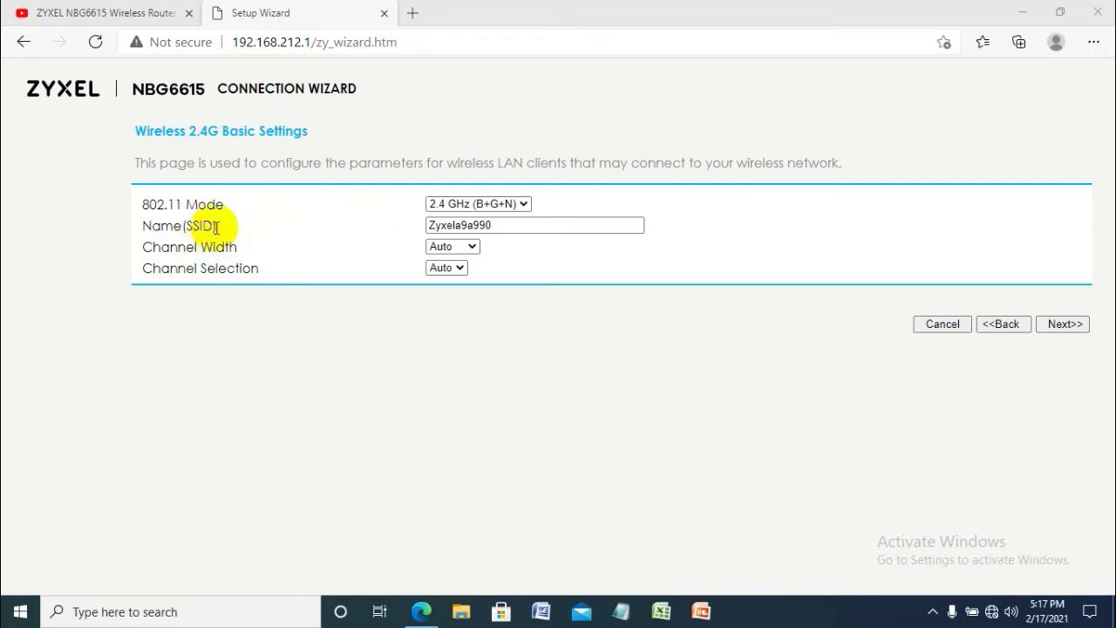
pyautogui.click(507, 226)
pyautogui.moveTo(506, 226); pyautogui.dragTo(418, 224)
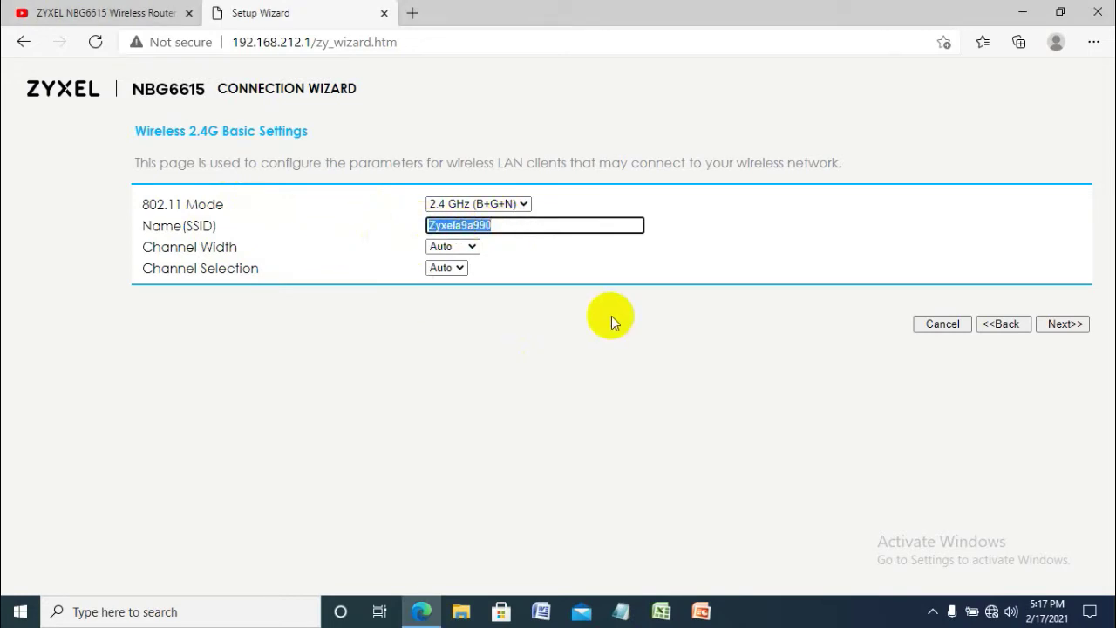
pyautogui.write('Mee')
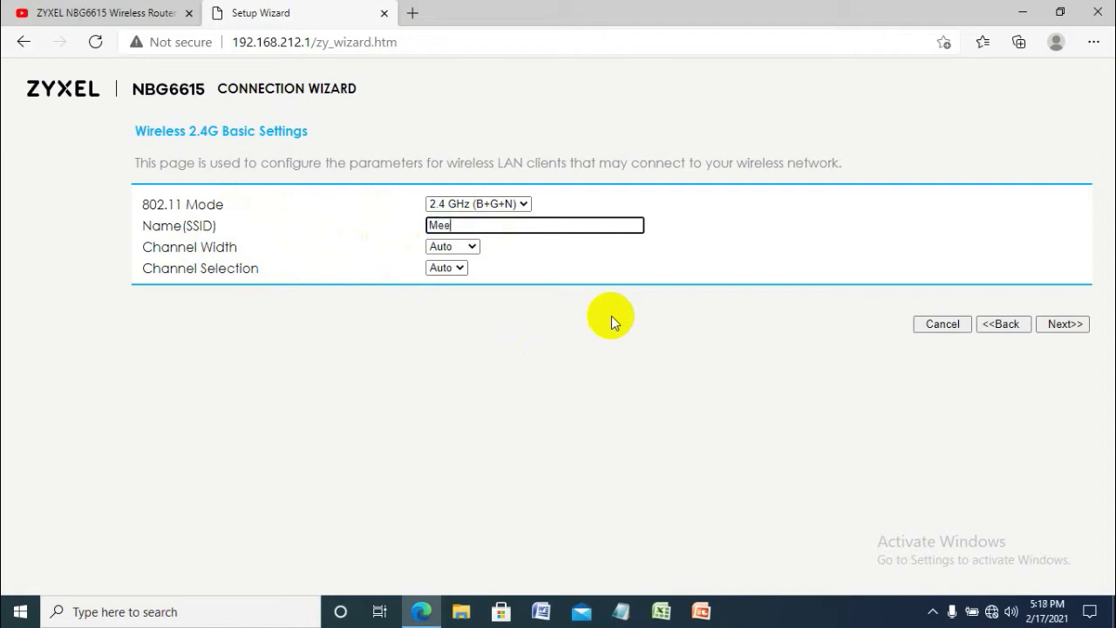
pyautogui.write('ting Room(2246)')
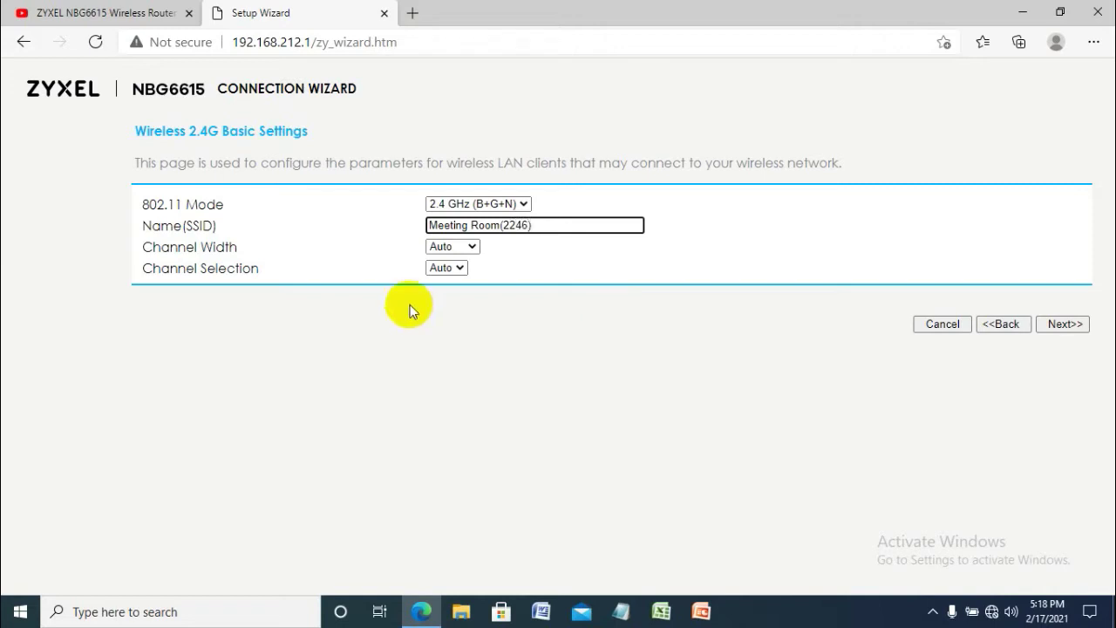
# - Keep 2.4G channel width and channel selection on Auto and continue
pyautogui.click(465, 249)
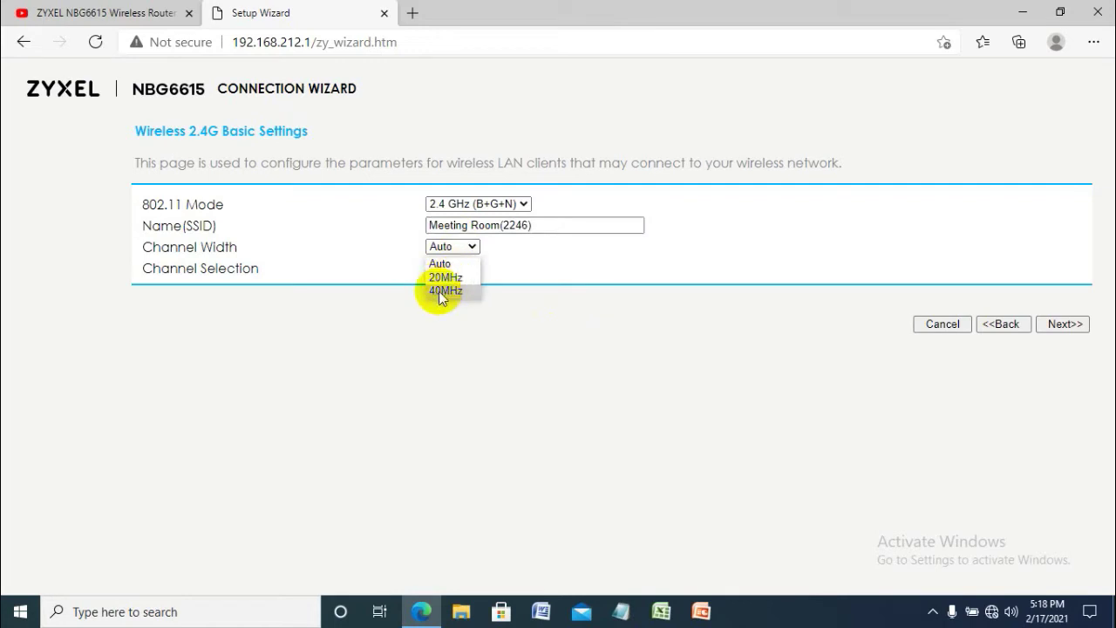
pyautogui.click(488, 273)
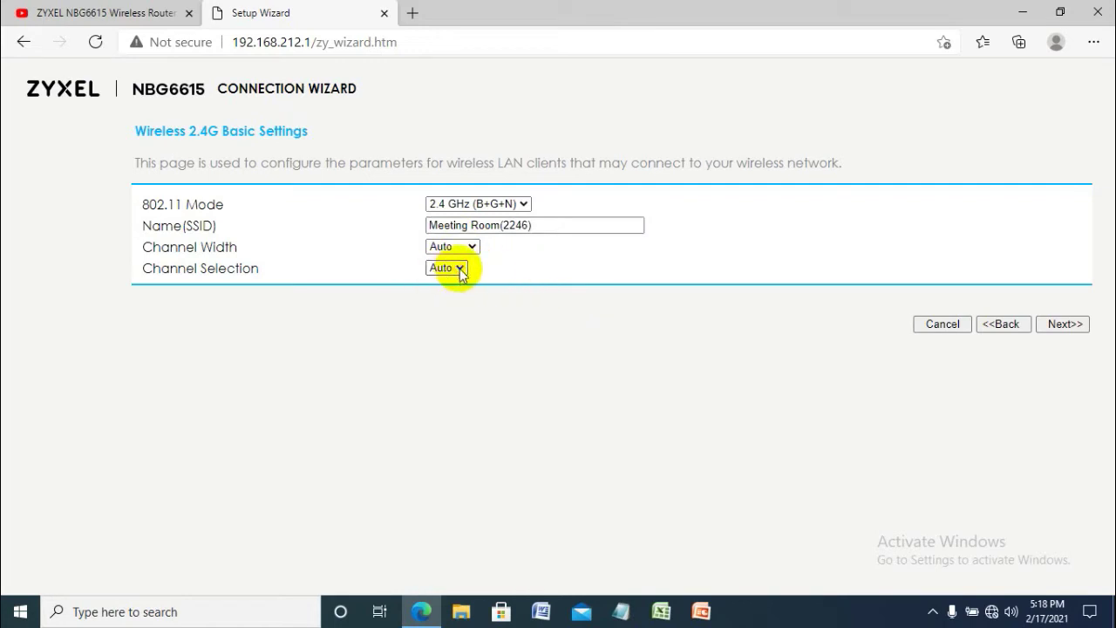
pyautogui.click(459, 270)
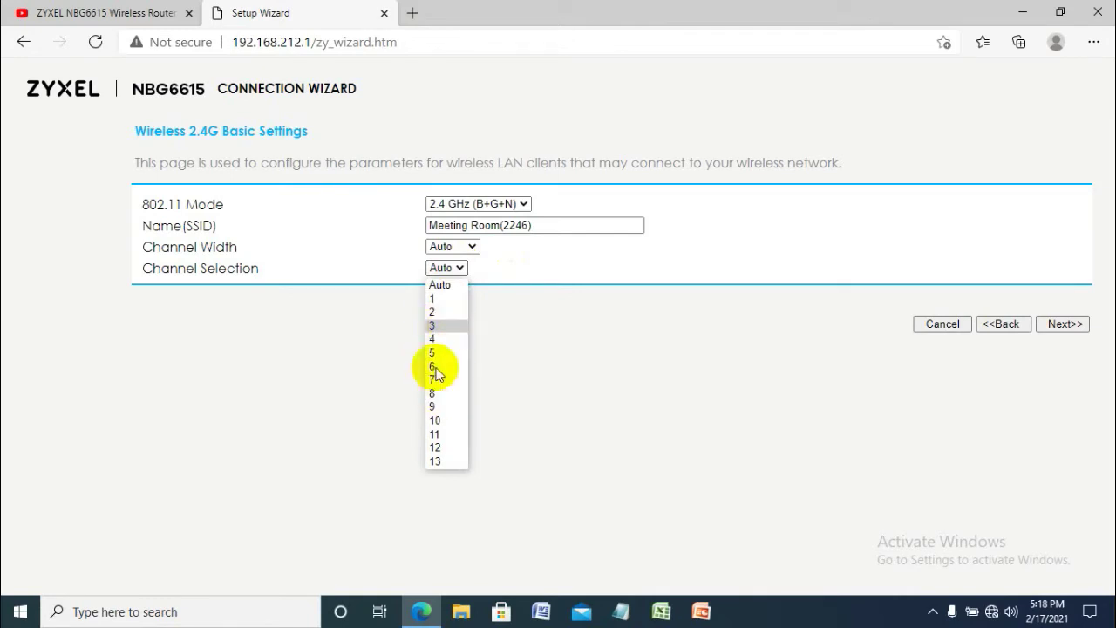
pyautogui.click(541, 259)
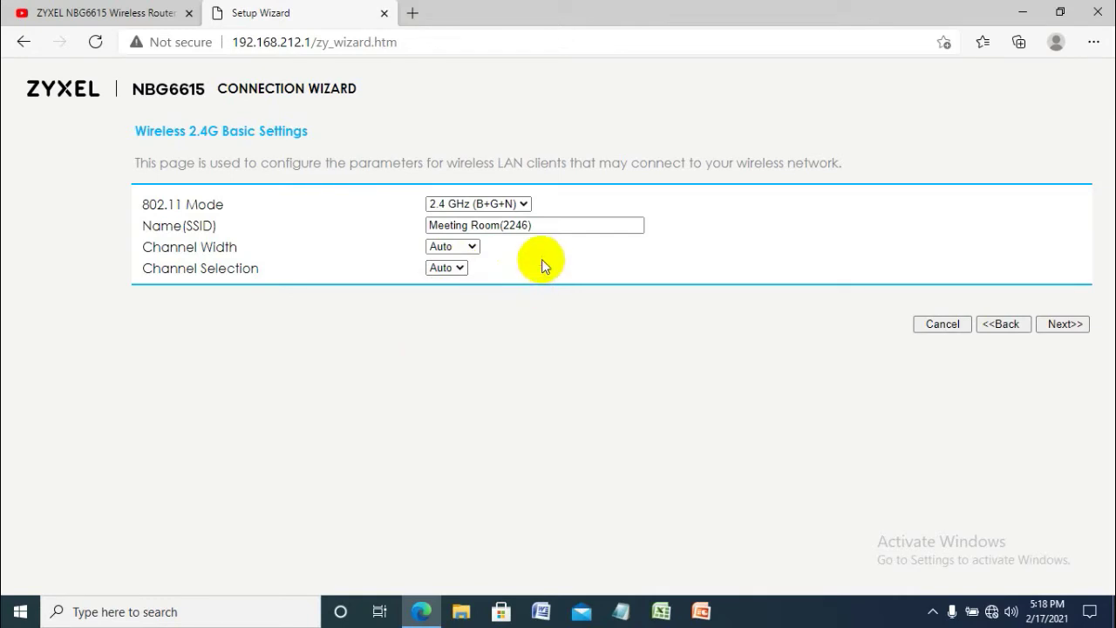
pyautogui.click(1063, 323)
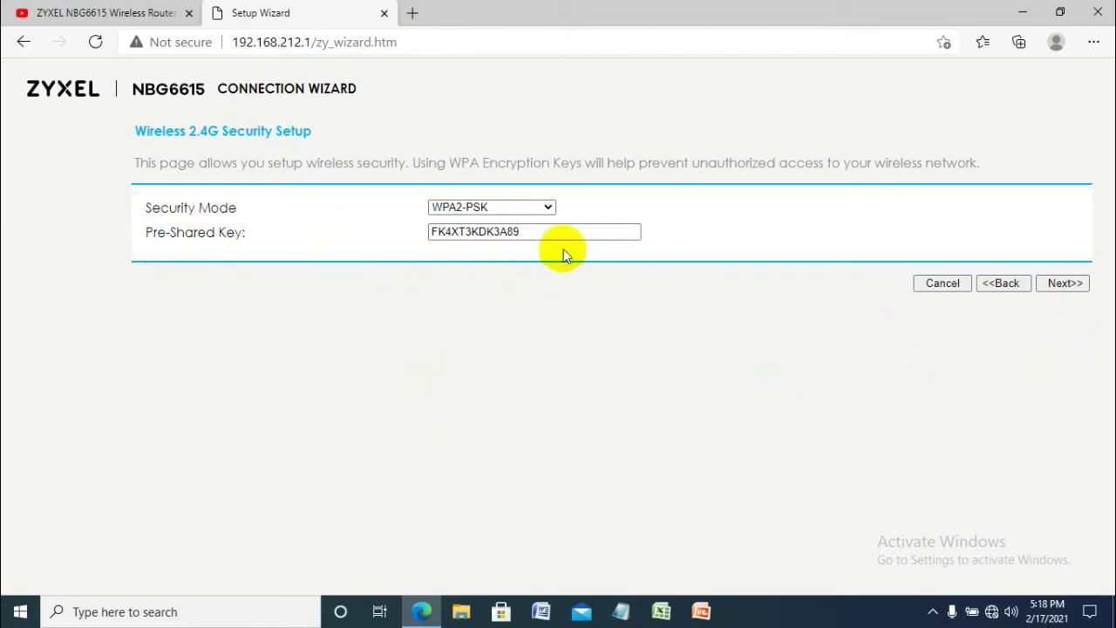
# - Keep WPA2-PSK and replace the 2.4G pre-shared key with the new passphrase
pyautogui.click(548, 207)
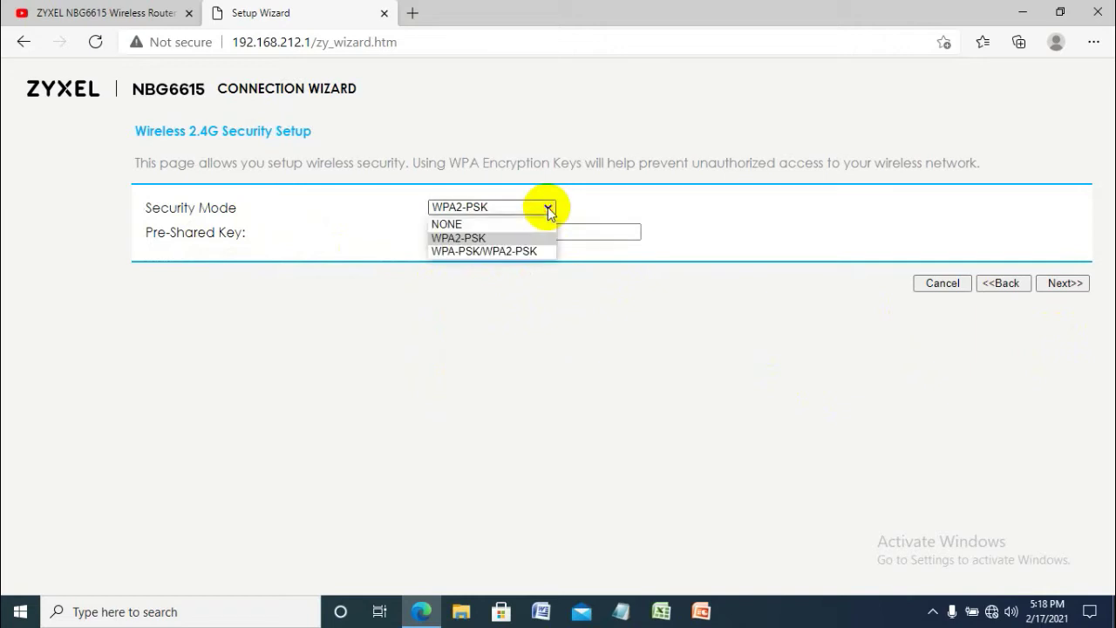
pyautogui.click(502, 237)
pyautogui.moveTo(533, 231); pyautogui.dragTo(375, 239)
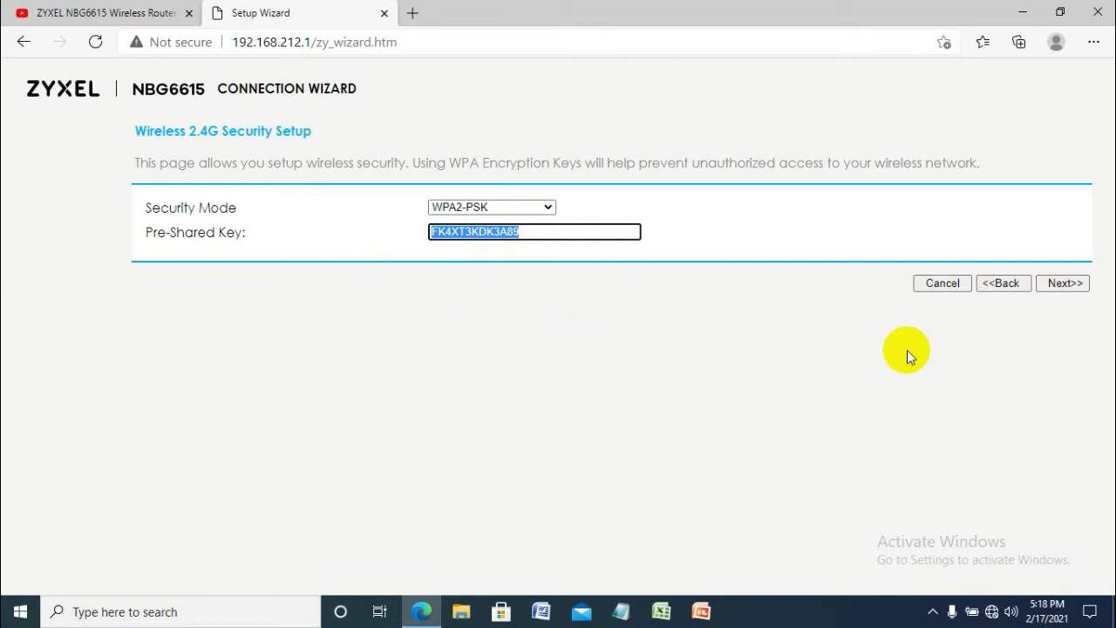
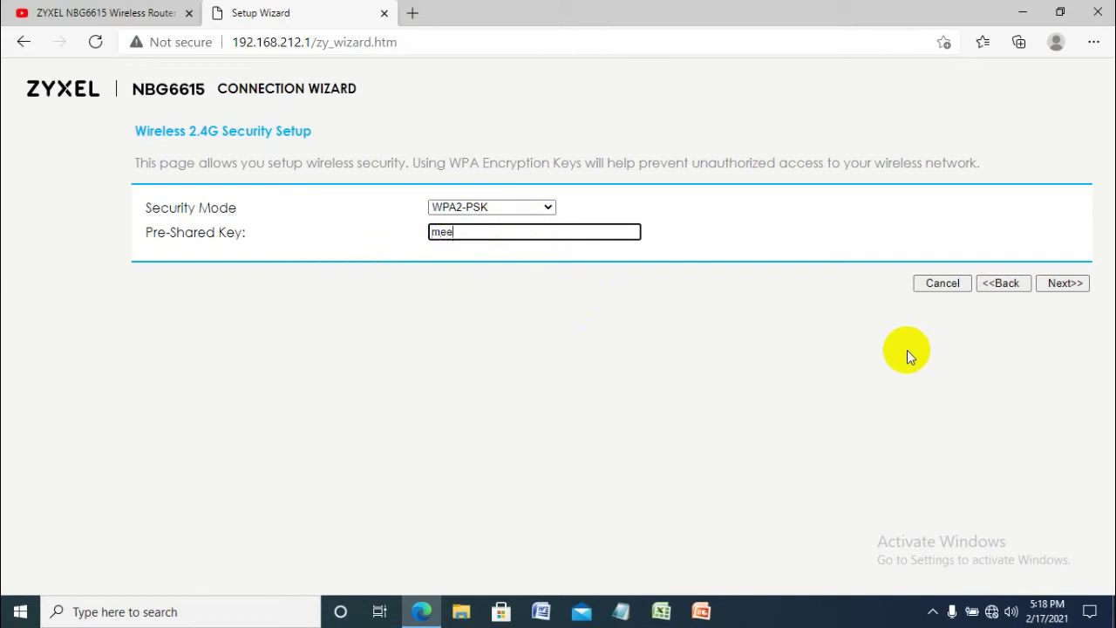
pyautogui.click(1062, 285)
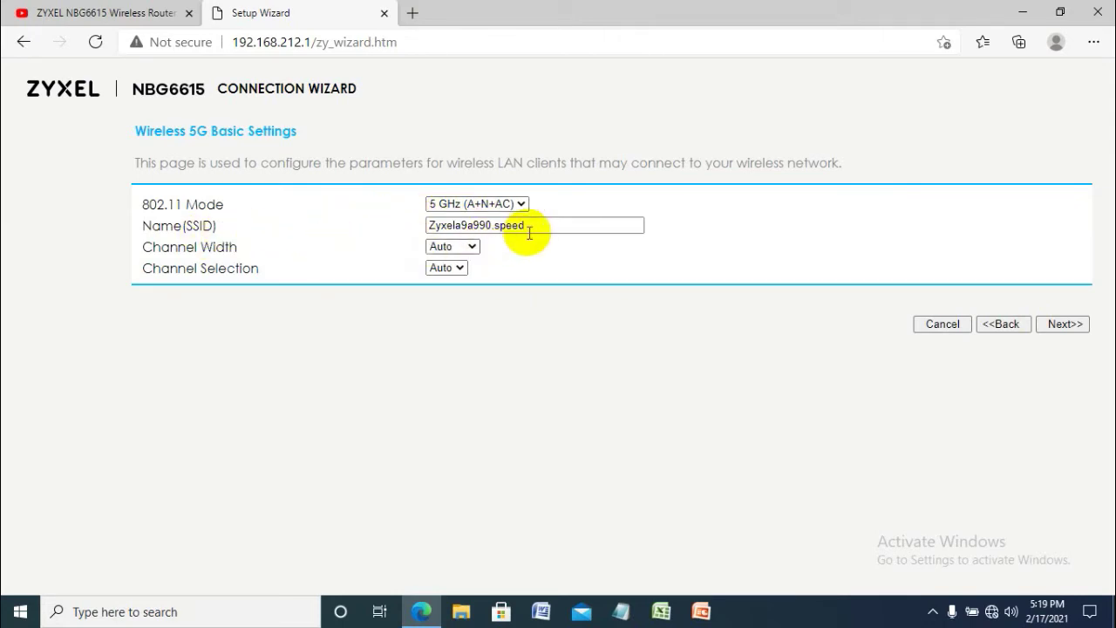
# - Replace the default 5G SSID Zyxela9a990.speed with 'Meeting Room(5246)' and move on
pyautogui.moveTo(527, 228); pyautogui.dragTo(411, 225)
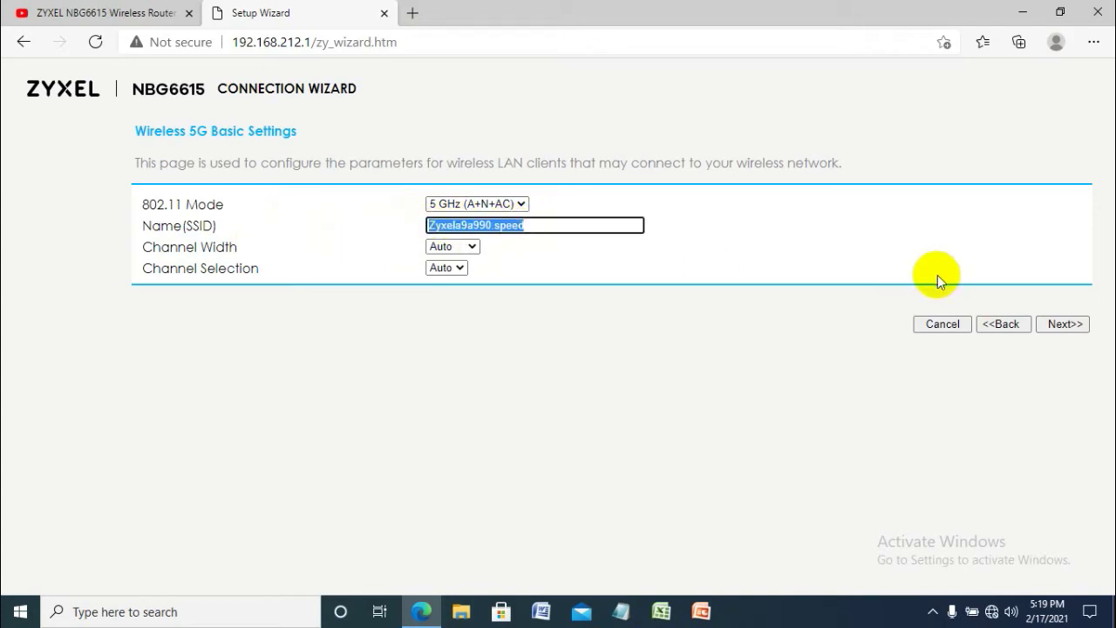
pyautogui.write('Mee')
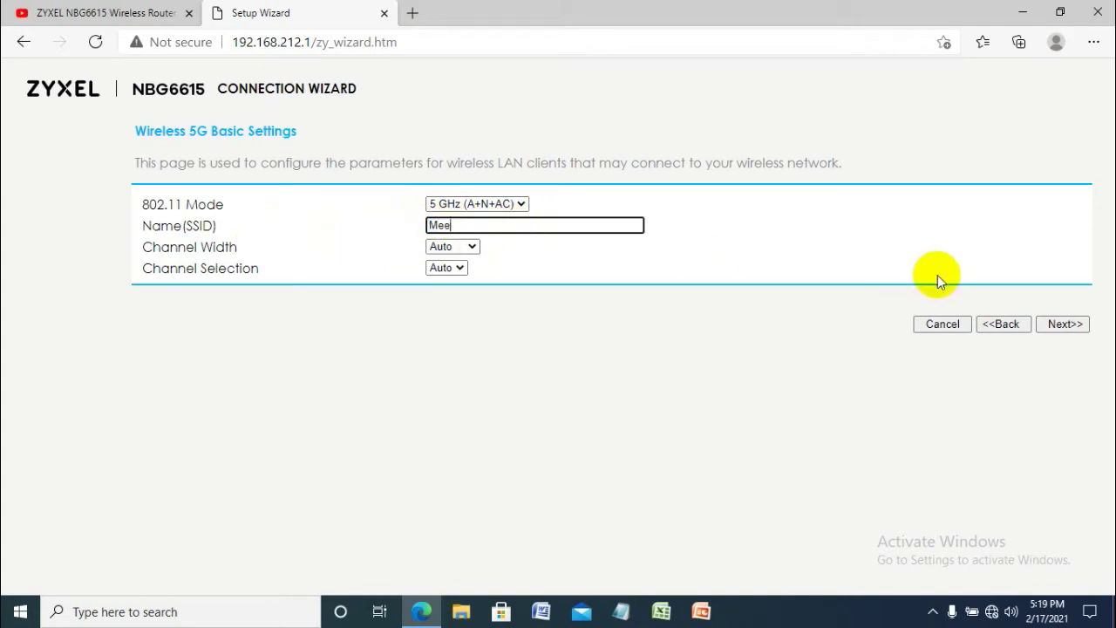
pyautogui.write('ting Room()')
pyautogui.press('Left')
pyautogui.write('523')
pyautogui.press('BackSpace')
pyautogui.write('46')
pyautogui.click(502, 255)
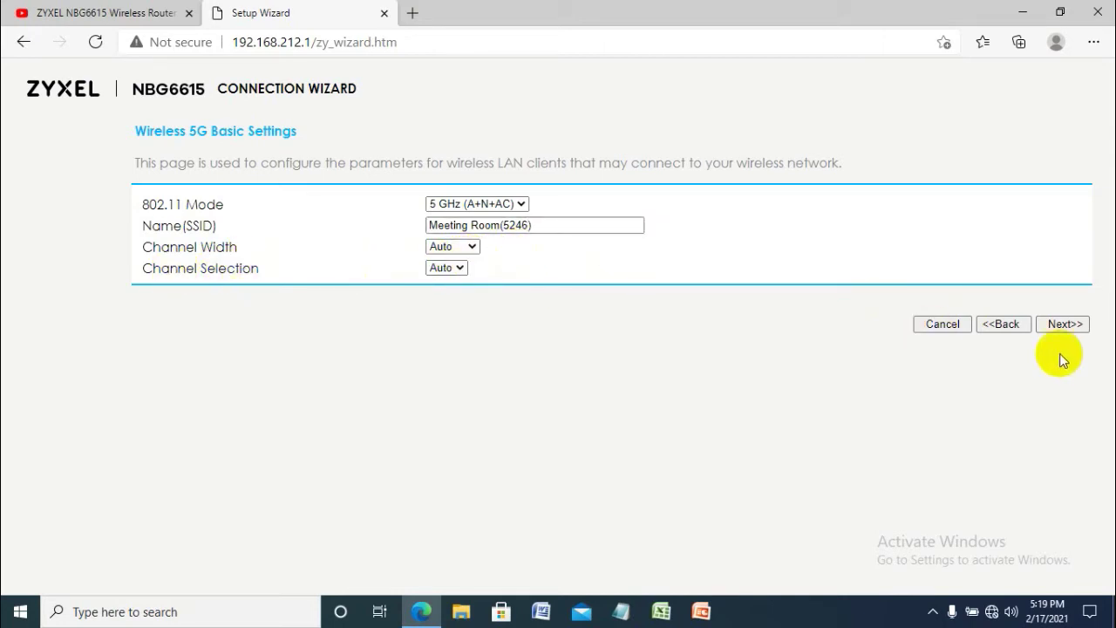
pyautogui.click(1064, 324)
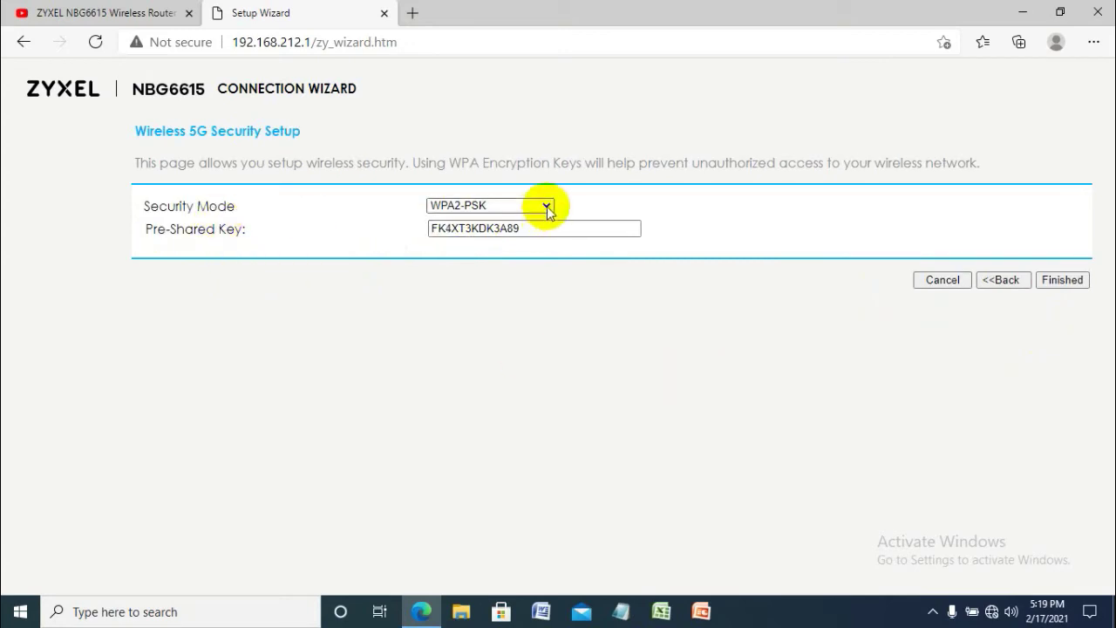
# - Replace the 5G pre-shared key with the new passphrase and finish the wizard
pyautogui.moveTo(539, 228); pyautogui.dragTo(325, 230)
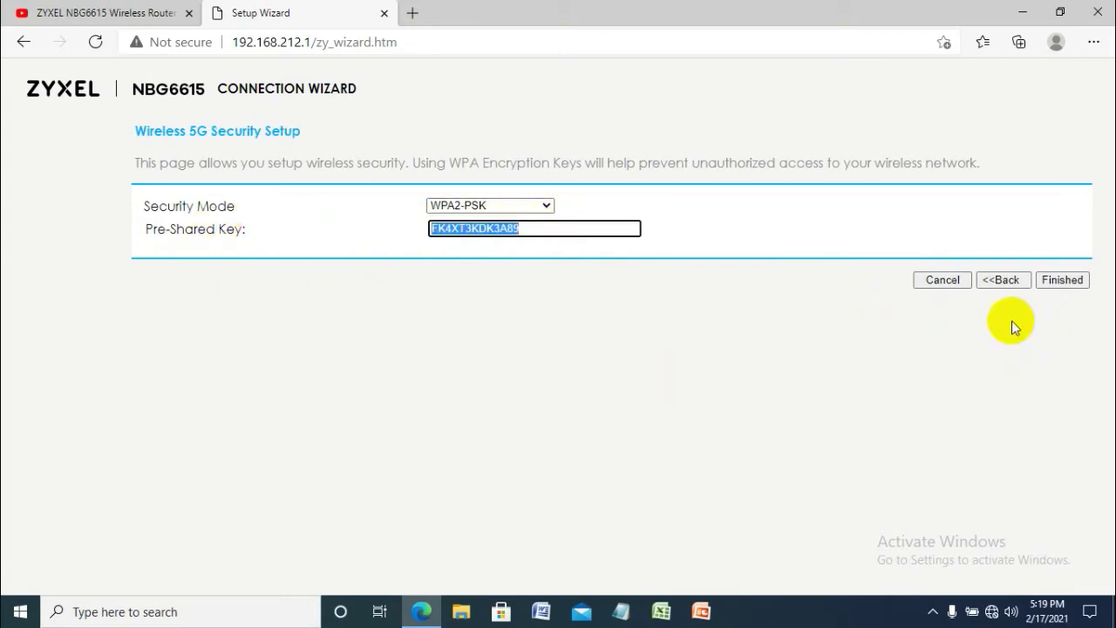
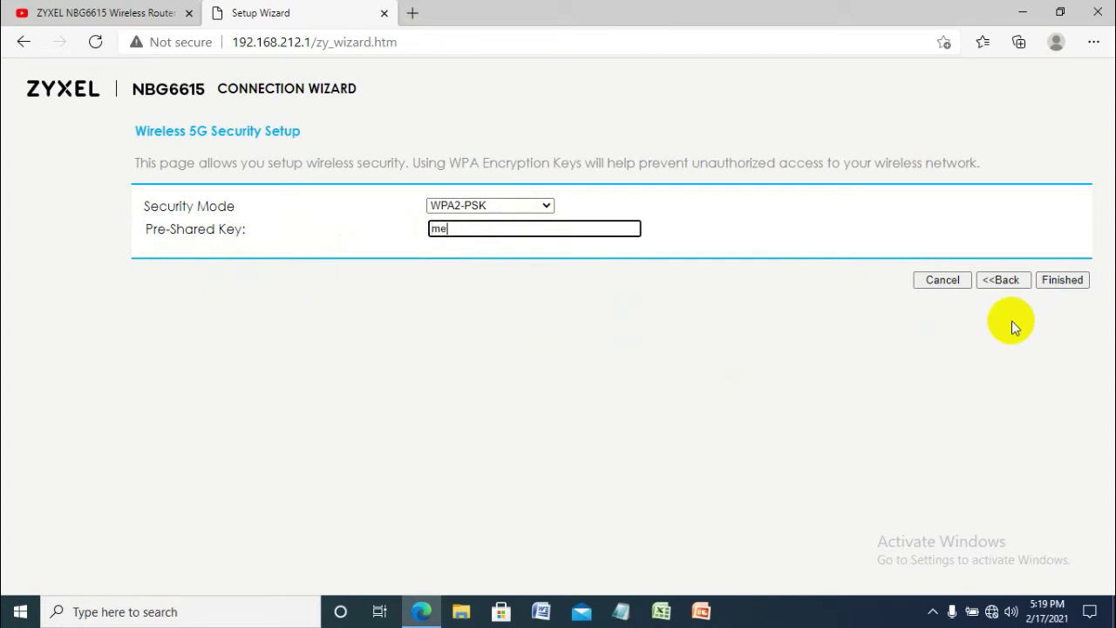
pyautogui.click(1058, 279)
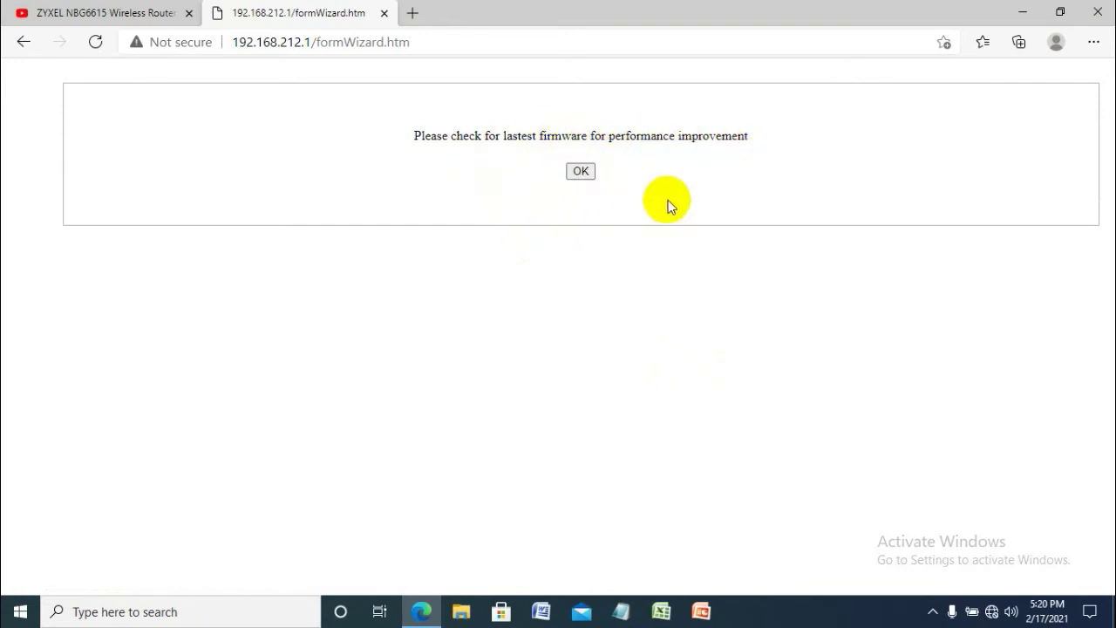
# - Dismiss the firmware reminder to reach the Firmware upgrade page, then reveal the hidden tray icons
pyautogui.click(580, 172)
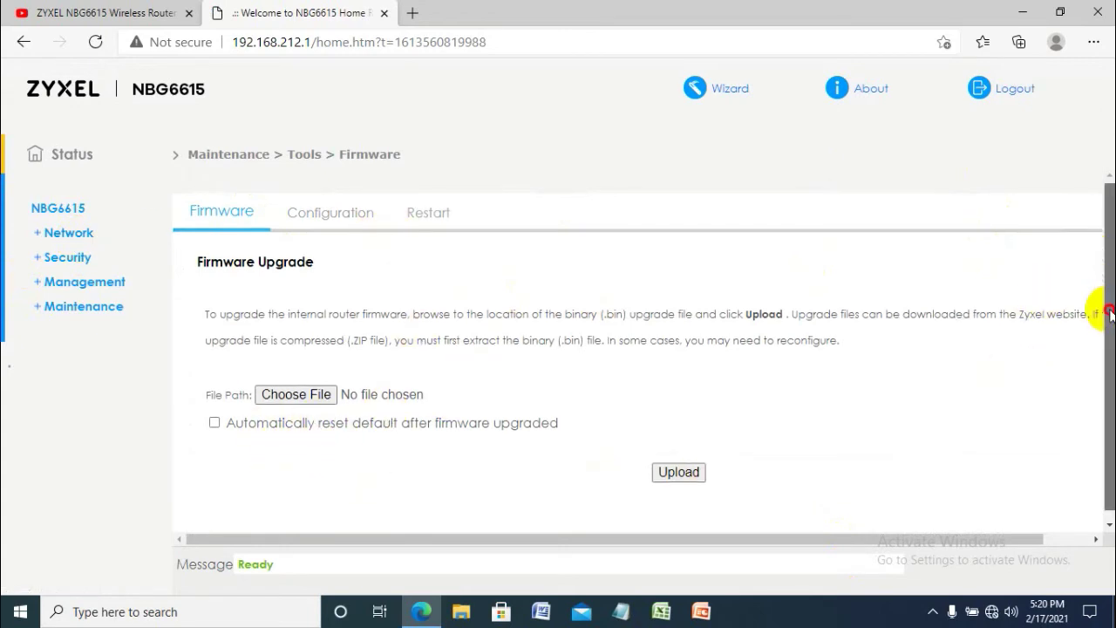
pyautogui.moveTo(1105, 293); pyautogui.dragTo(1109, 403)
pyautogui.moveTo(1109, 358); pyautogui.dragTo(1110, 322)
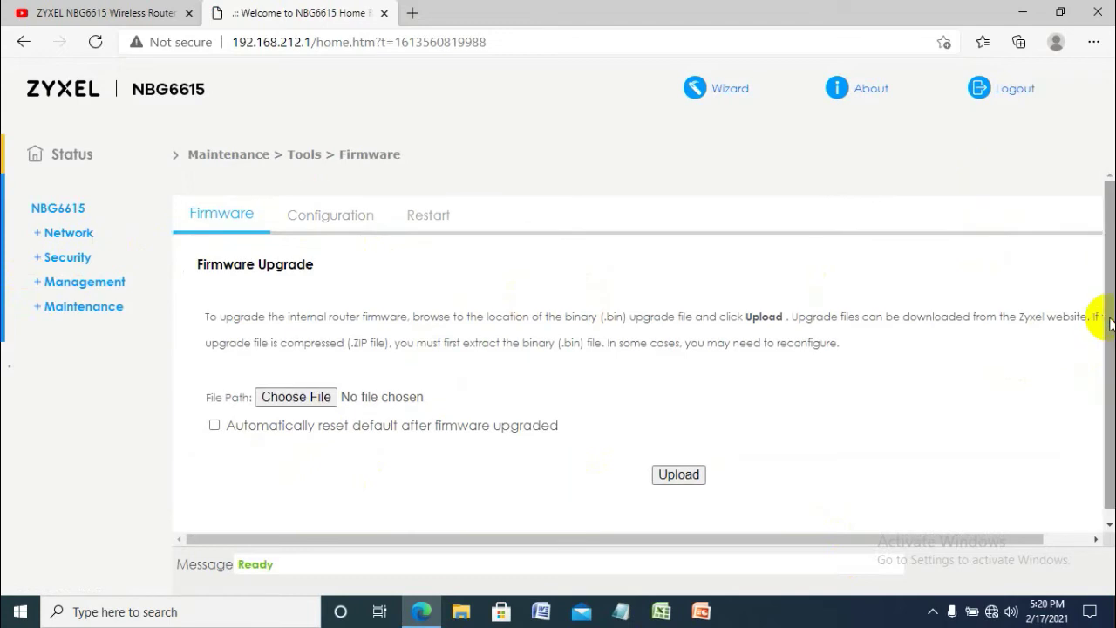
pyautogui.click(932, 611)
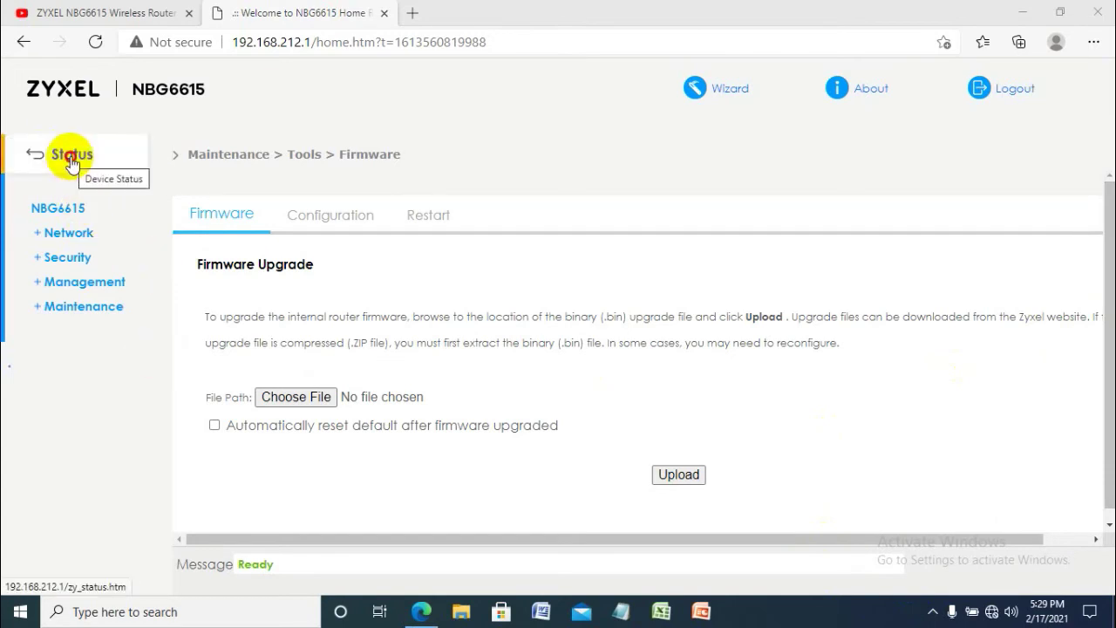
# - Log back in with the admin password and choose English as the interface language
pyautogui.click(72, 163)
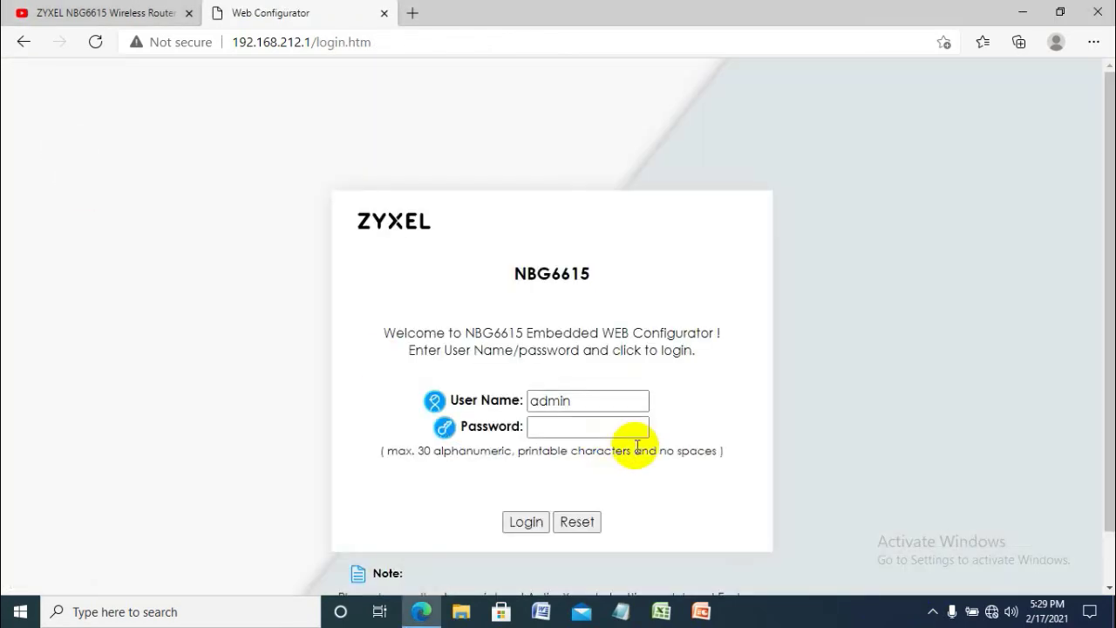
pyautogui.click(578, 426)
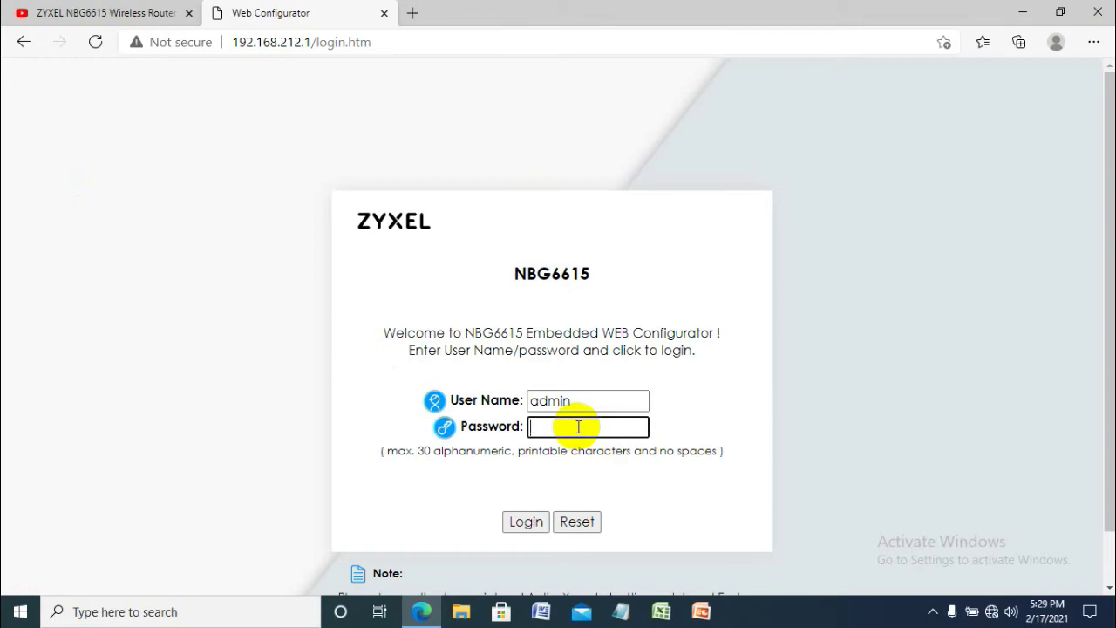
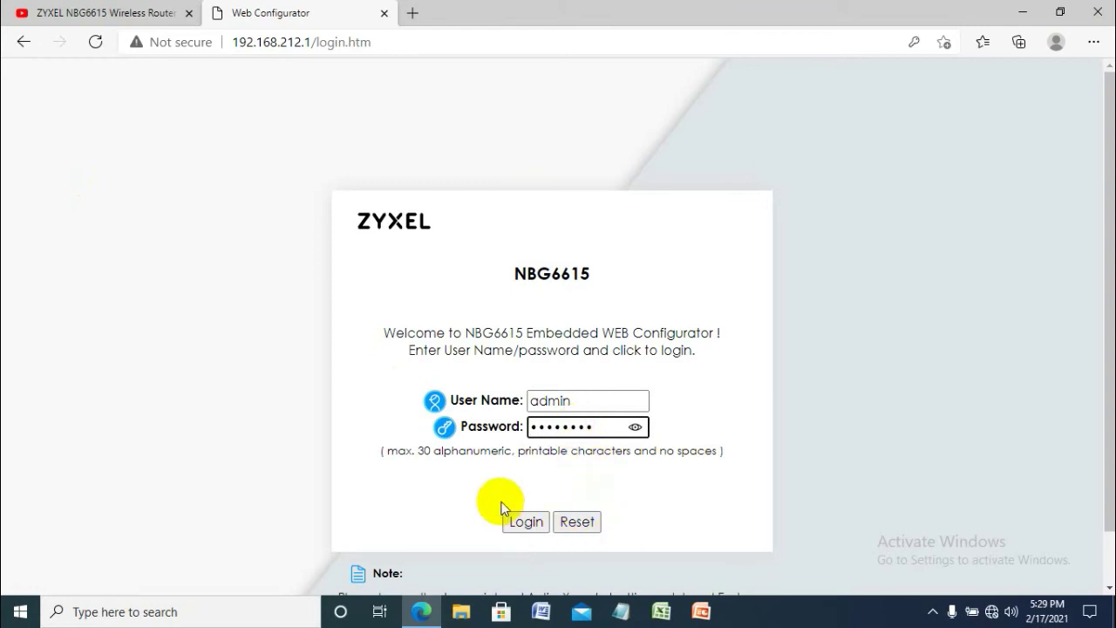
pyautogui.click(523, 521)
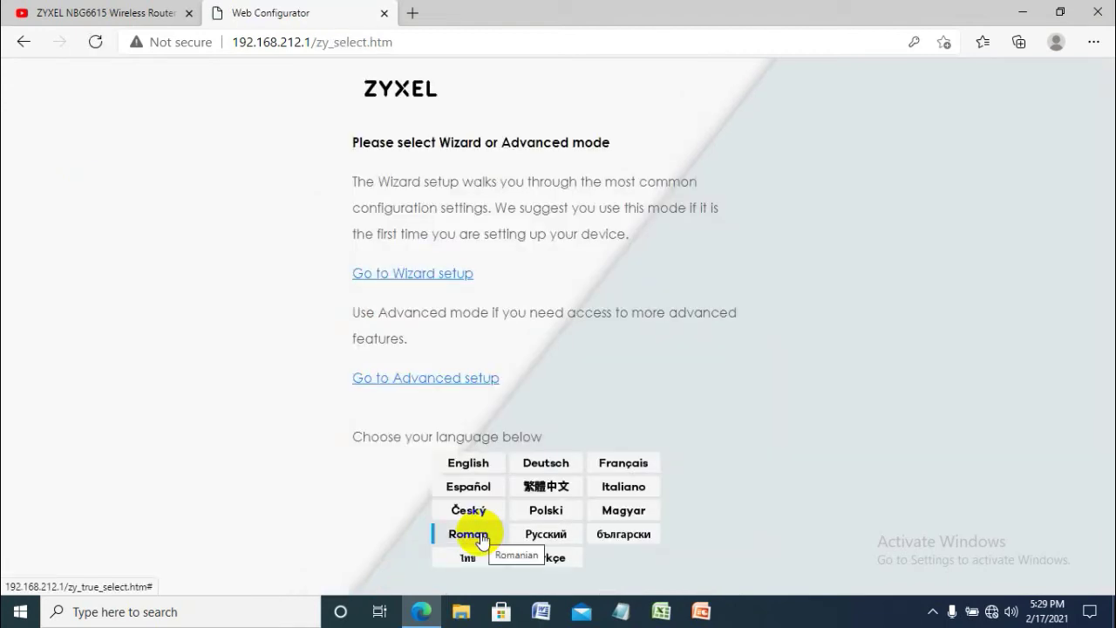
pyautogui.click(468, 462)
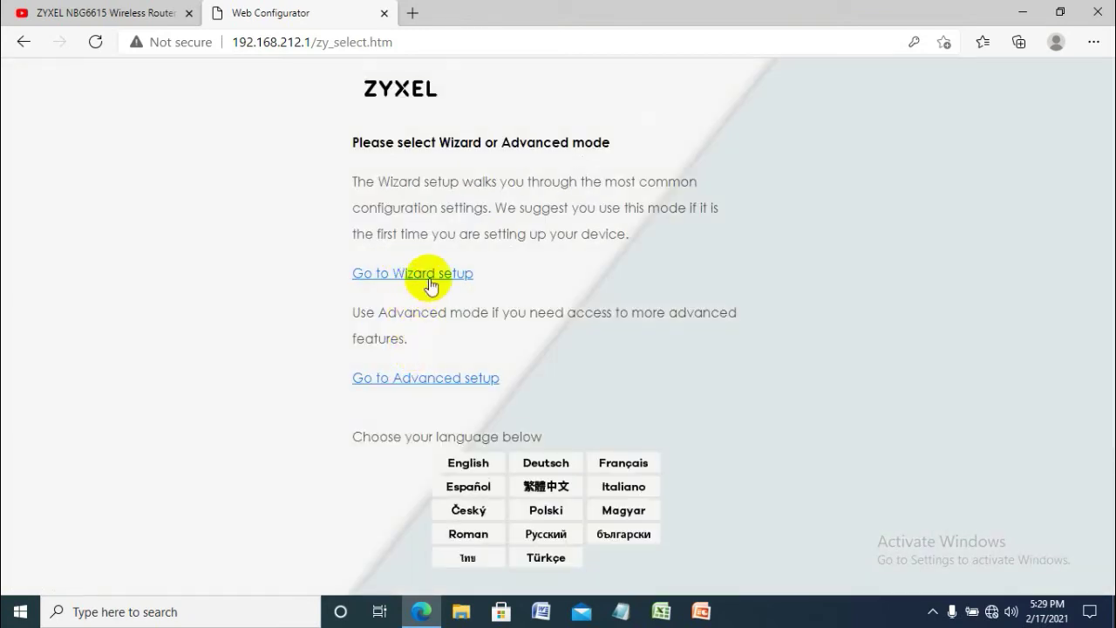
# - Rerun the wizard, keeping Router mode, static IP 192.168.1.246 and the WPA2 2.4G/5G settings
pyautogui.click(428, 275)
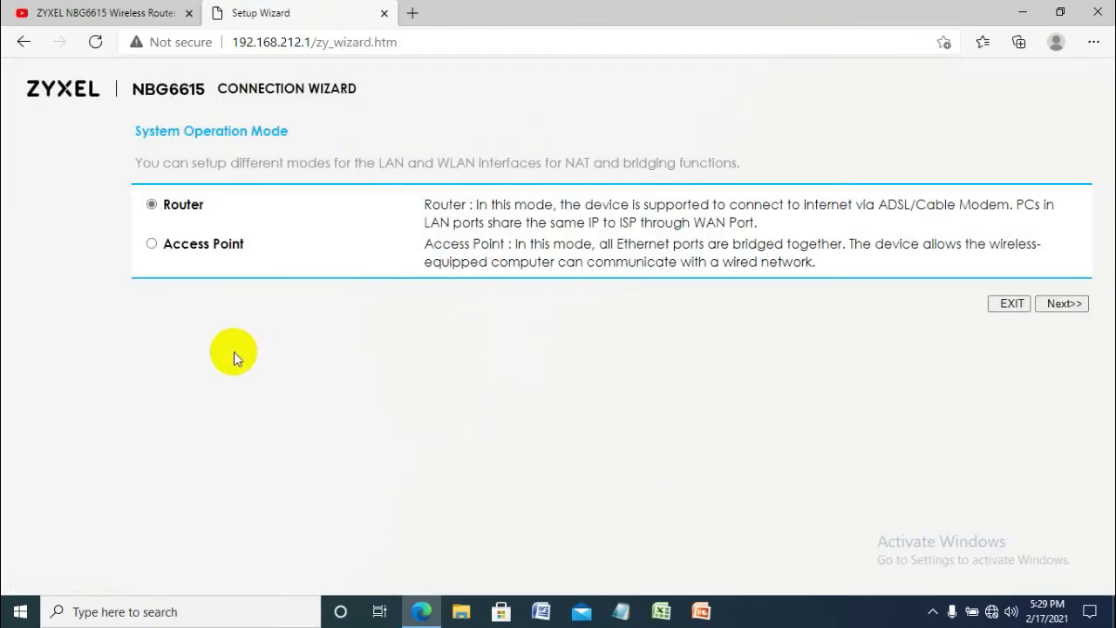
pyautogui.click(1061, 303)
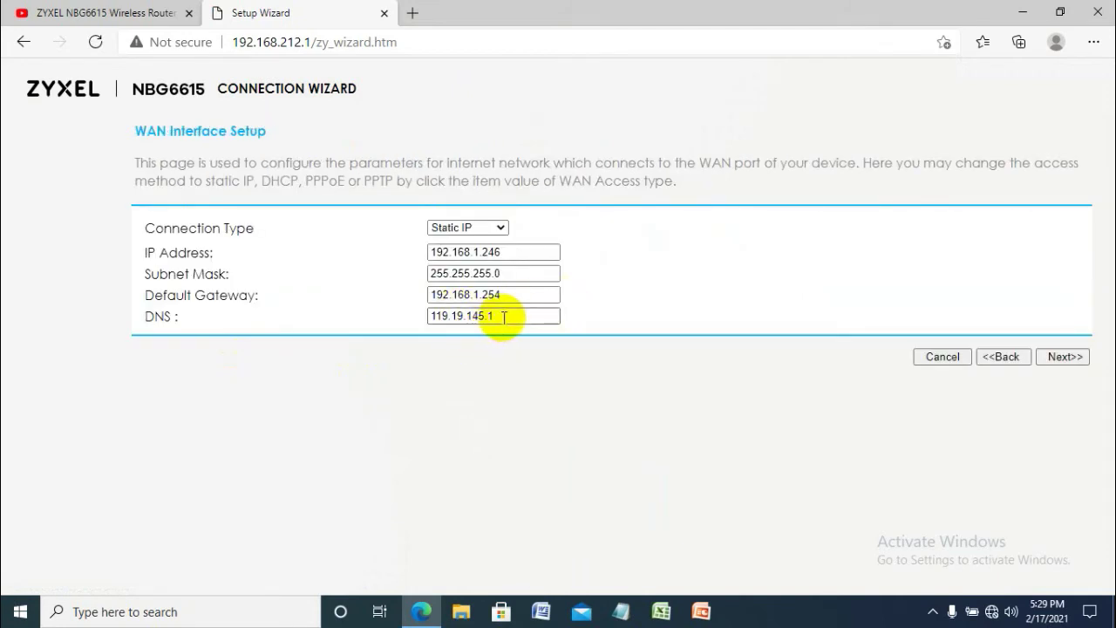
pyautogui.click(1060, 357)
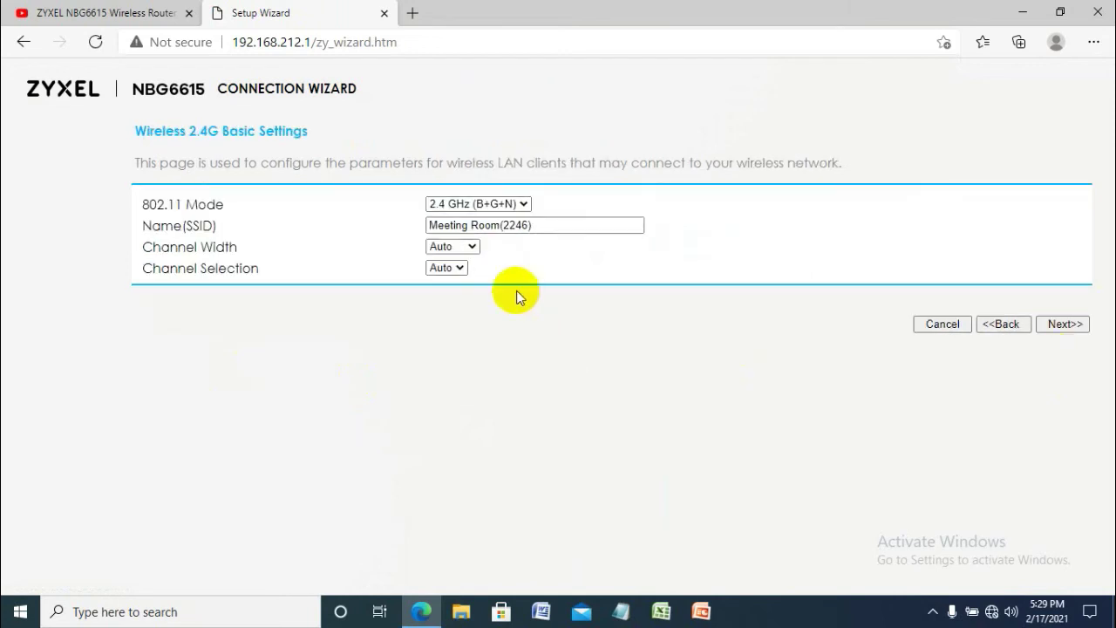
pyautogui.click(1066, 324)
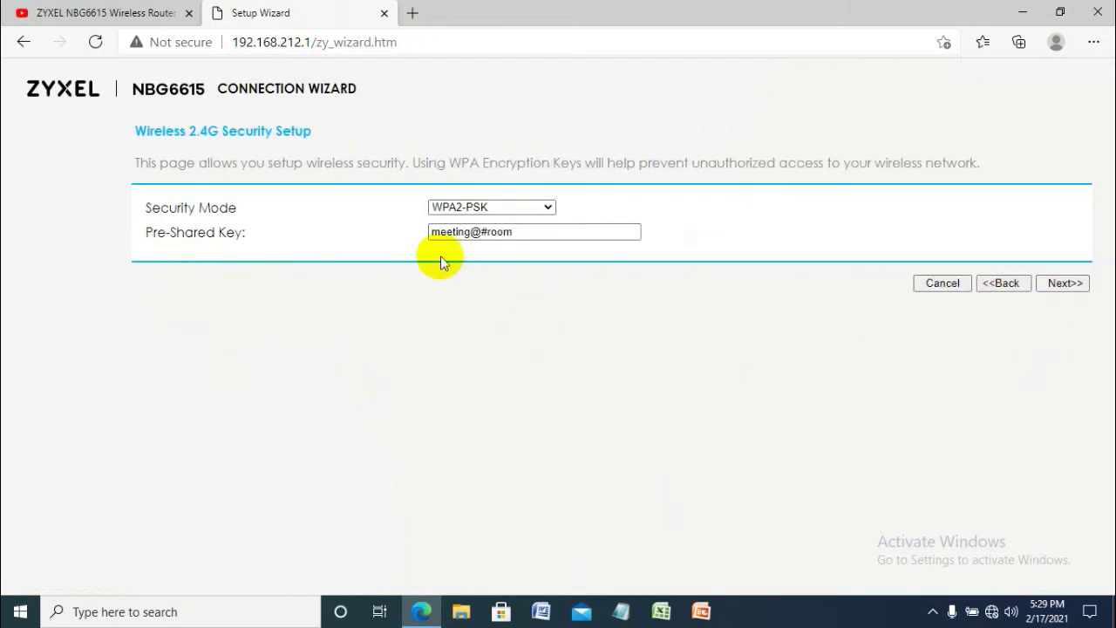
pyautogui.click(1064, 283)
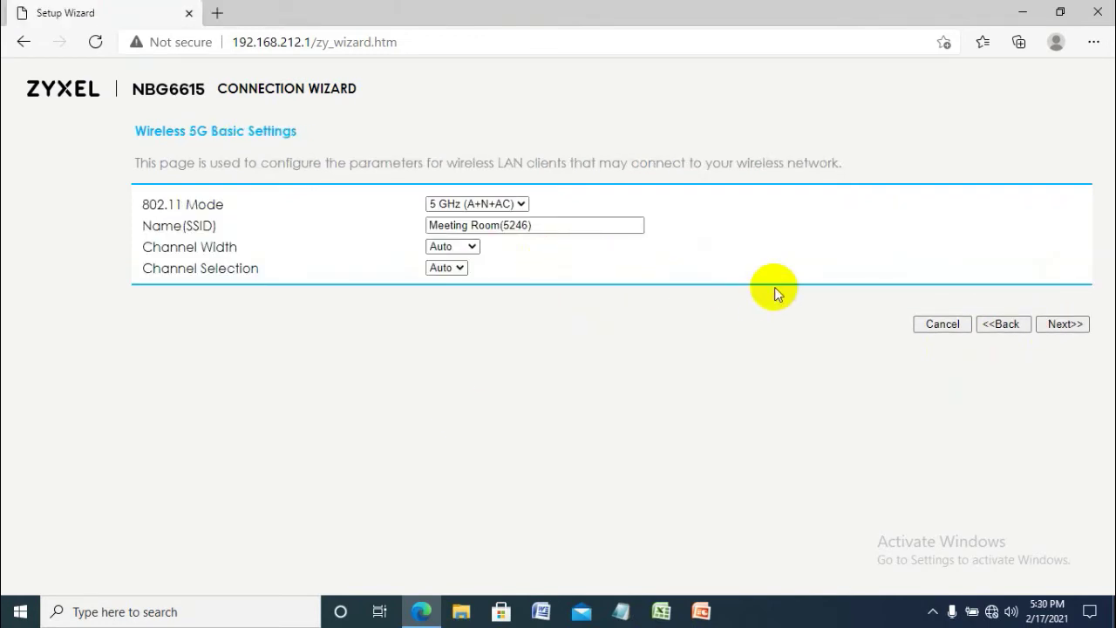
pyautogui.click(1065, 325)
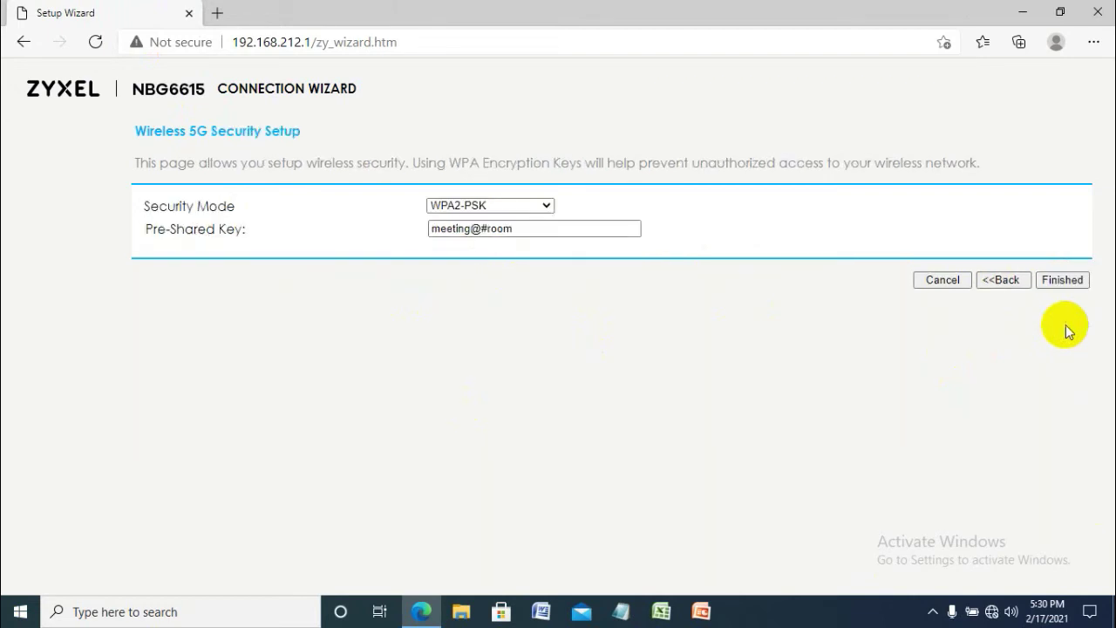
pyautogui.click(1055, 277)
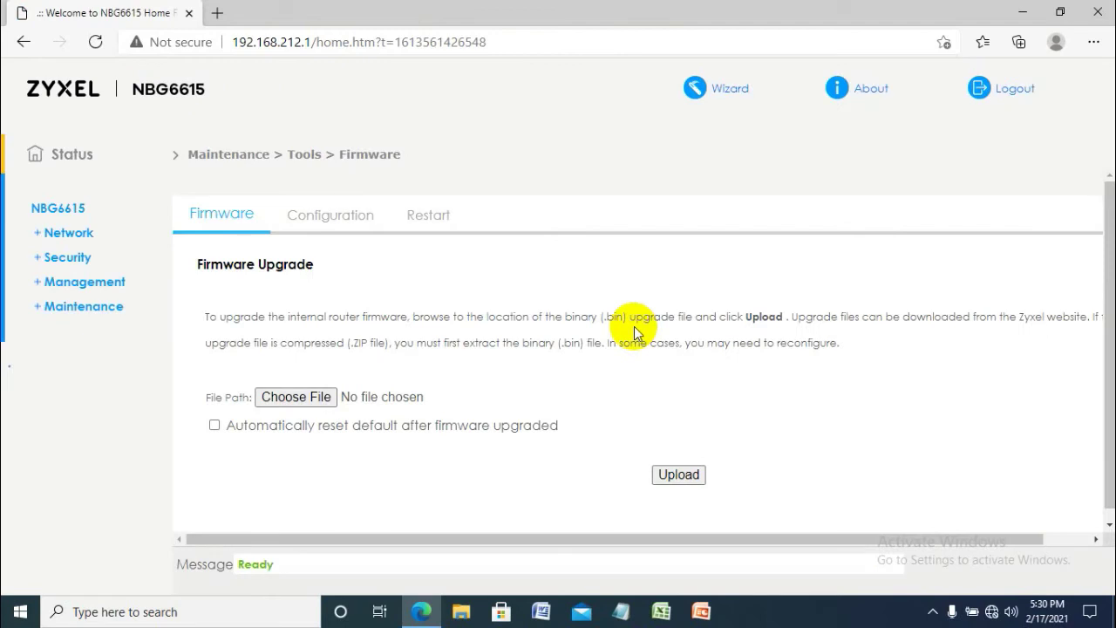
# - Go to Security > Firewall and view its Services and MAC Filter tabs
pyautogui.click(87, 155)
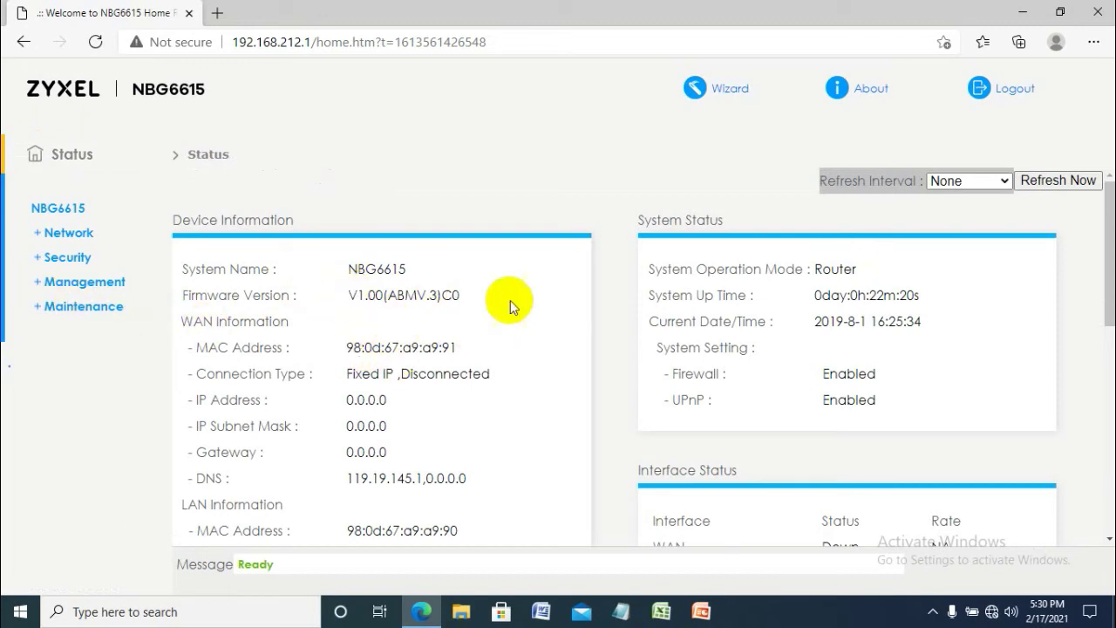
pyautogui.click(39, 257)
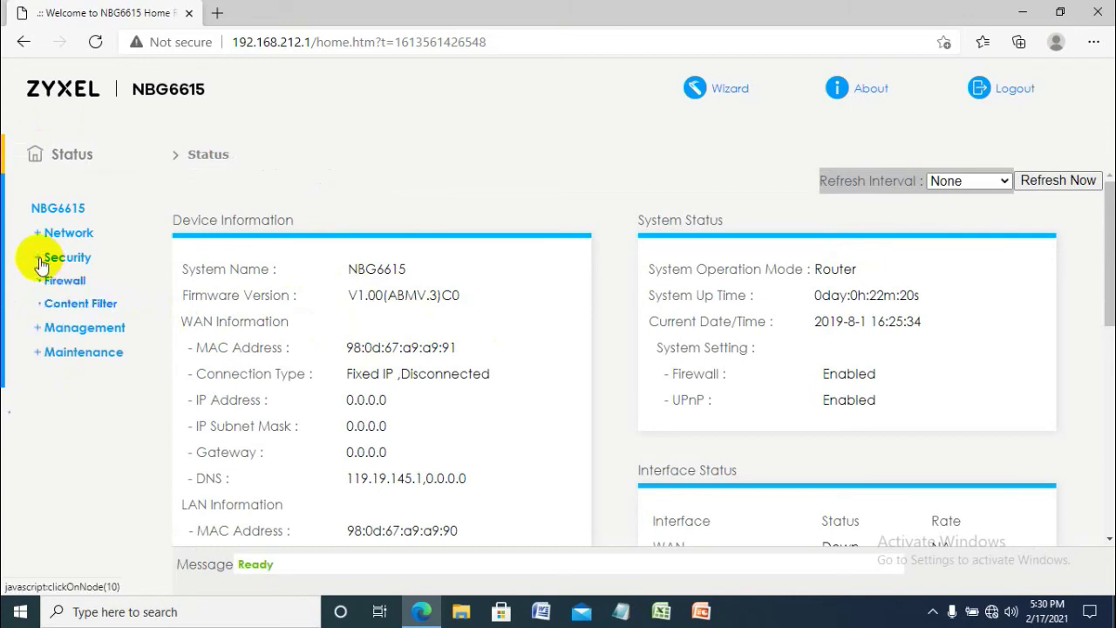
pyautogui.click(65, 280)
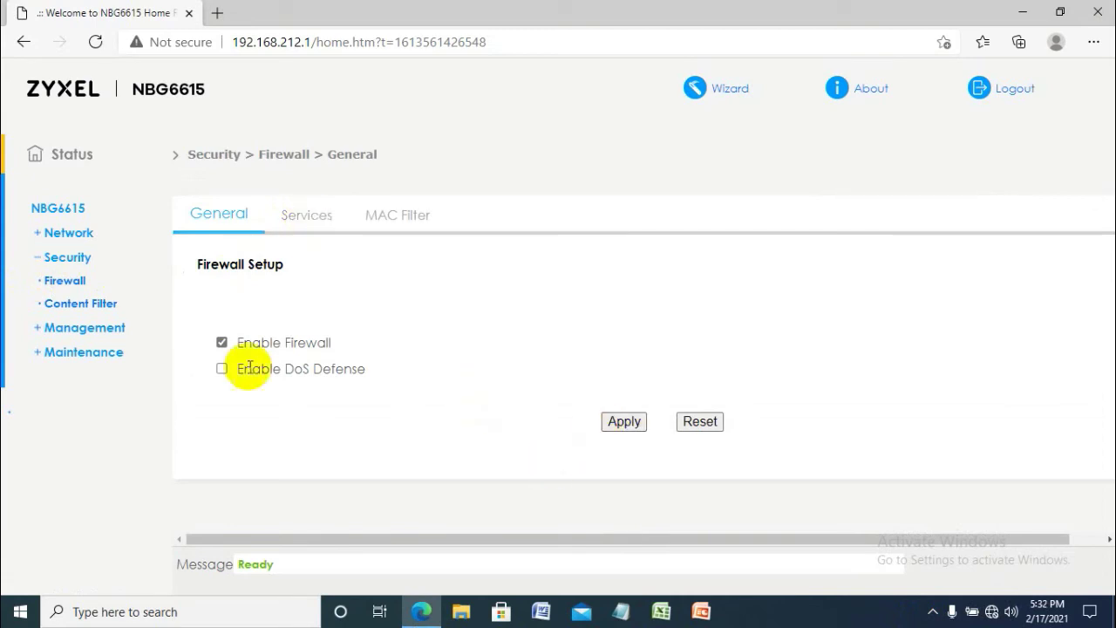
pyautogui.click(300, 217)
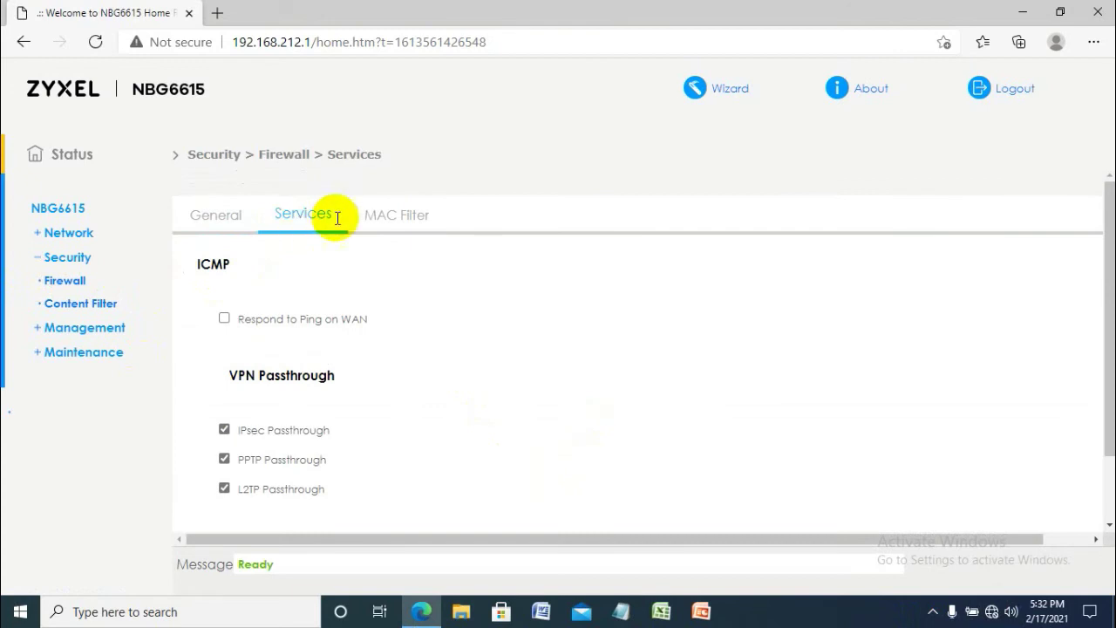
pyautogui.click(394, 220)
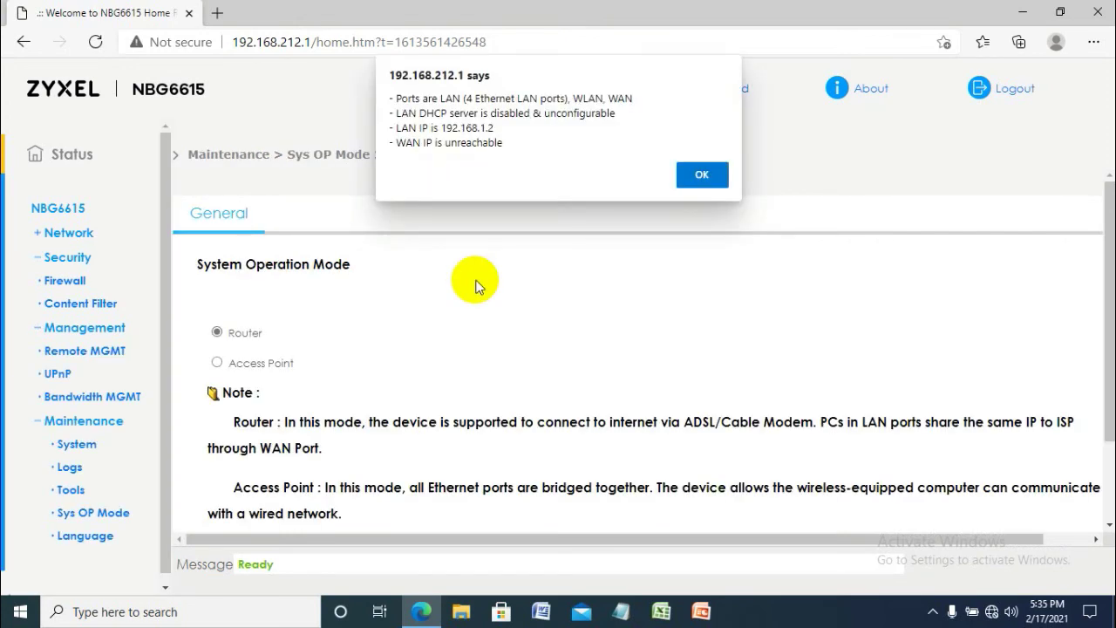
# - Acknowledge the Access Point mode notice and scroll down the Sys OP Mode page
pyautogui.click(702, 177)
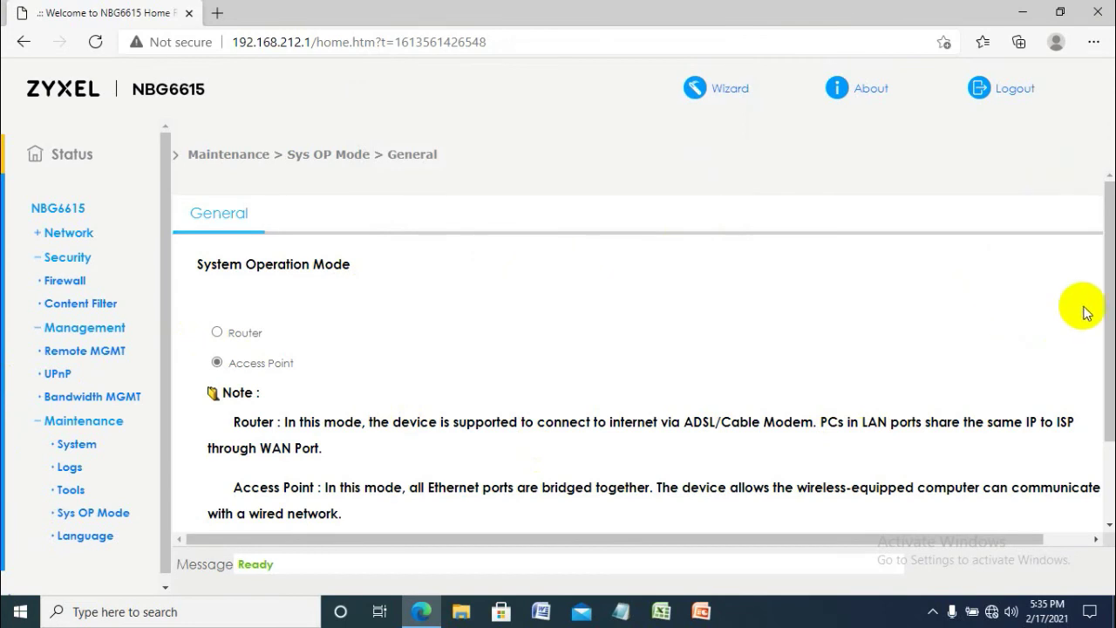
pyautogui.moveTo(1107, 269); pyautogui.dragTo(1105, 187)
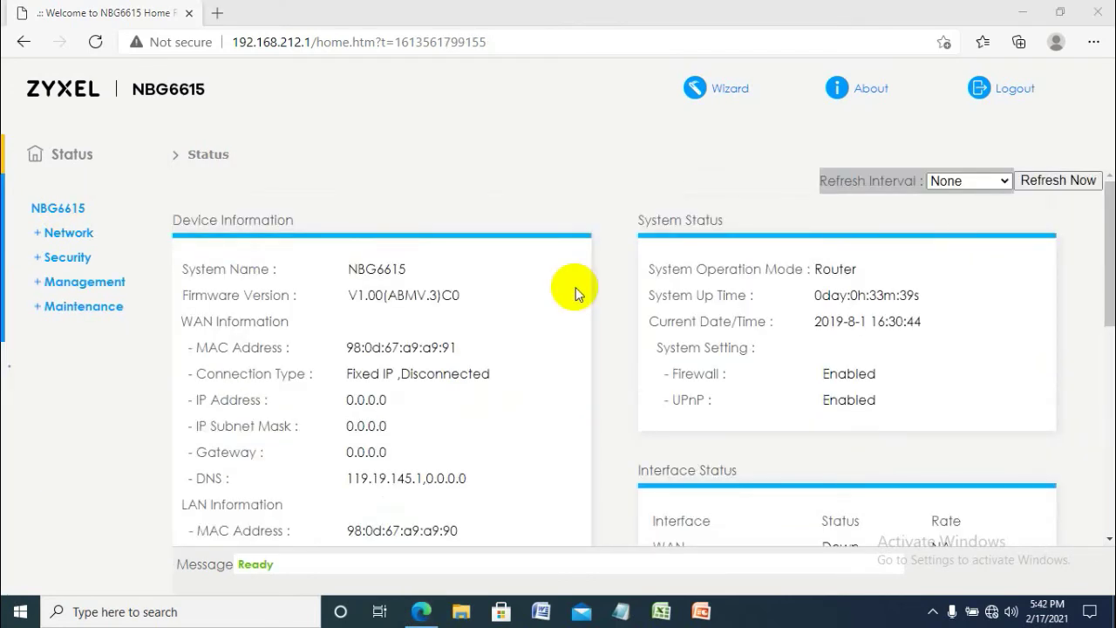
pyautogui.click(1110, 320)
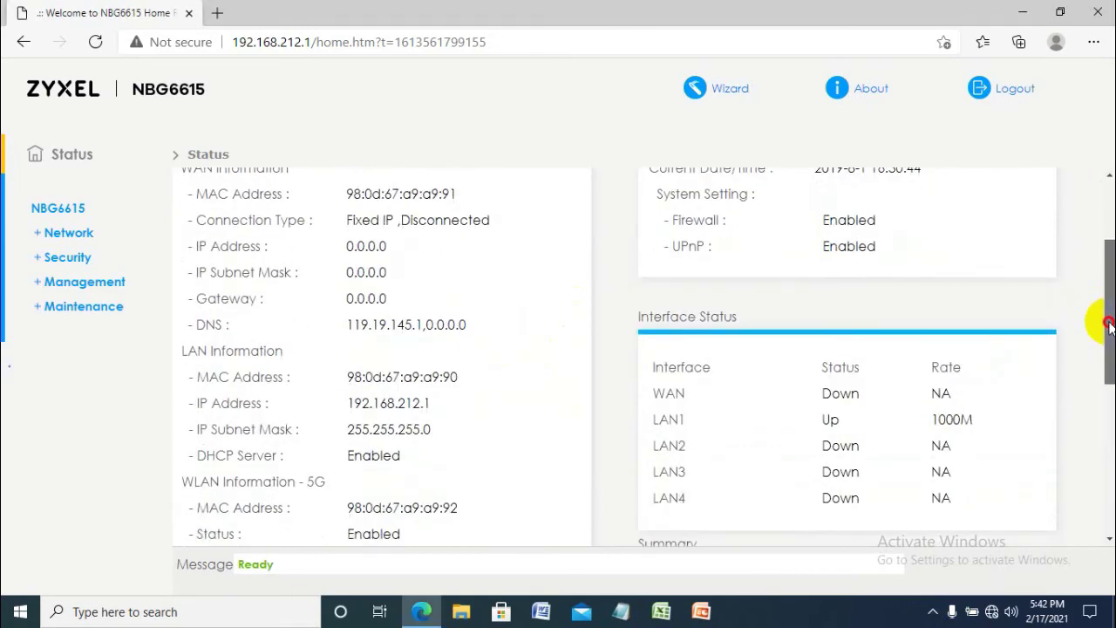
pyautogui.moveTo(1110, 323); pyautogui.dragTo(1106, 484)
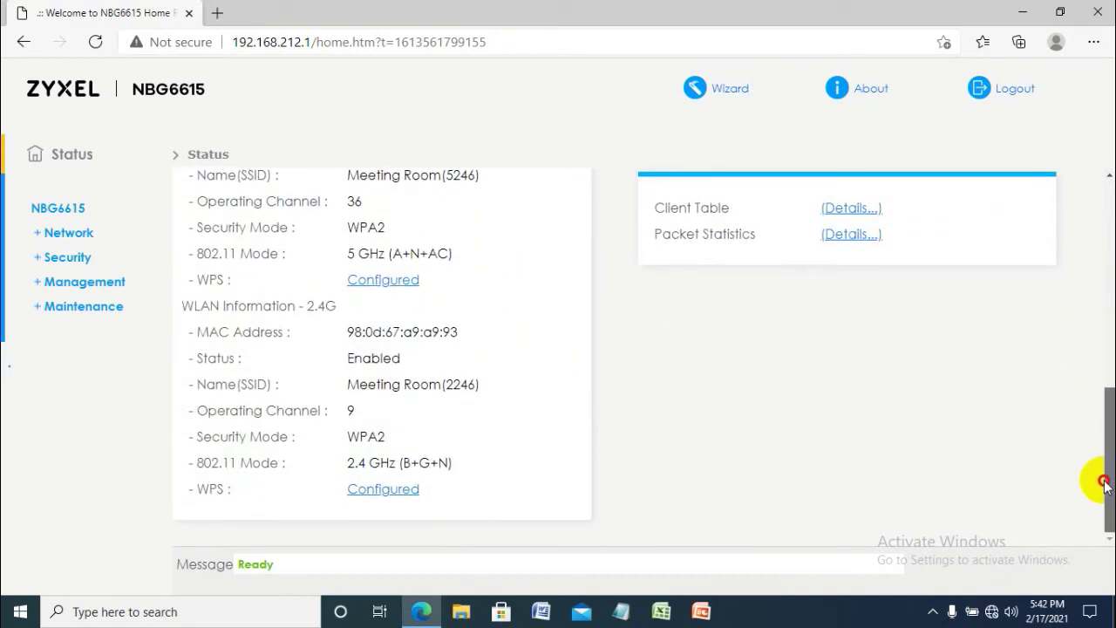
pyautogui.moveTo(1103, 484); pyautogui.dragTo(1100, 253)
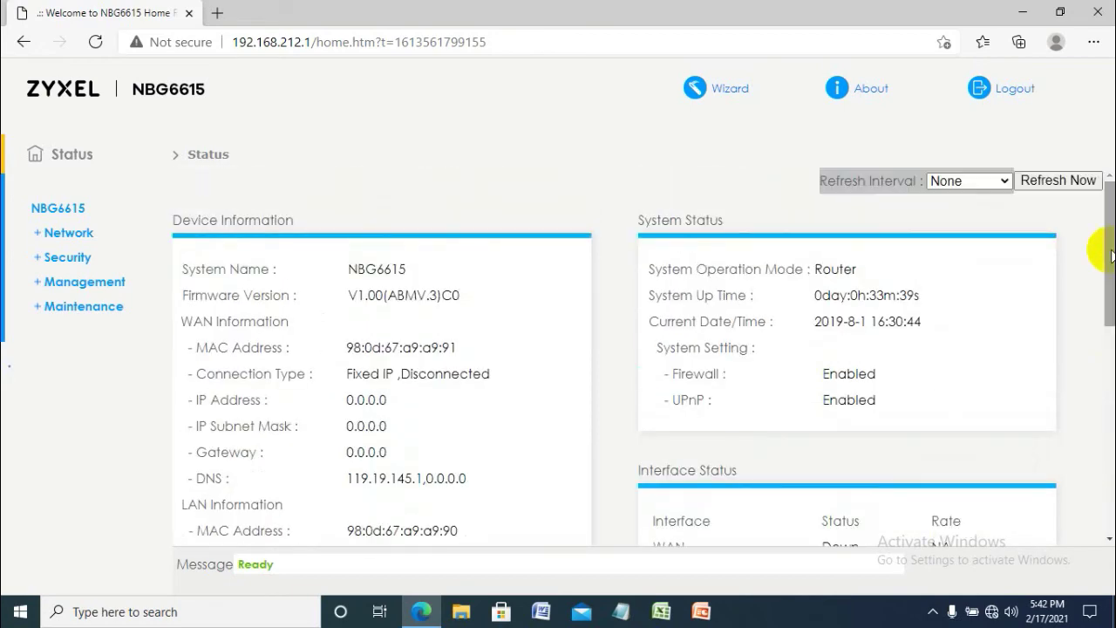
# - Re-apply the 2.4G Meeting Room(2246) wireless settings
pyautogui.click(41, 238)
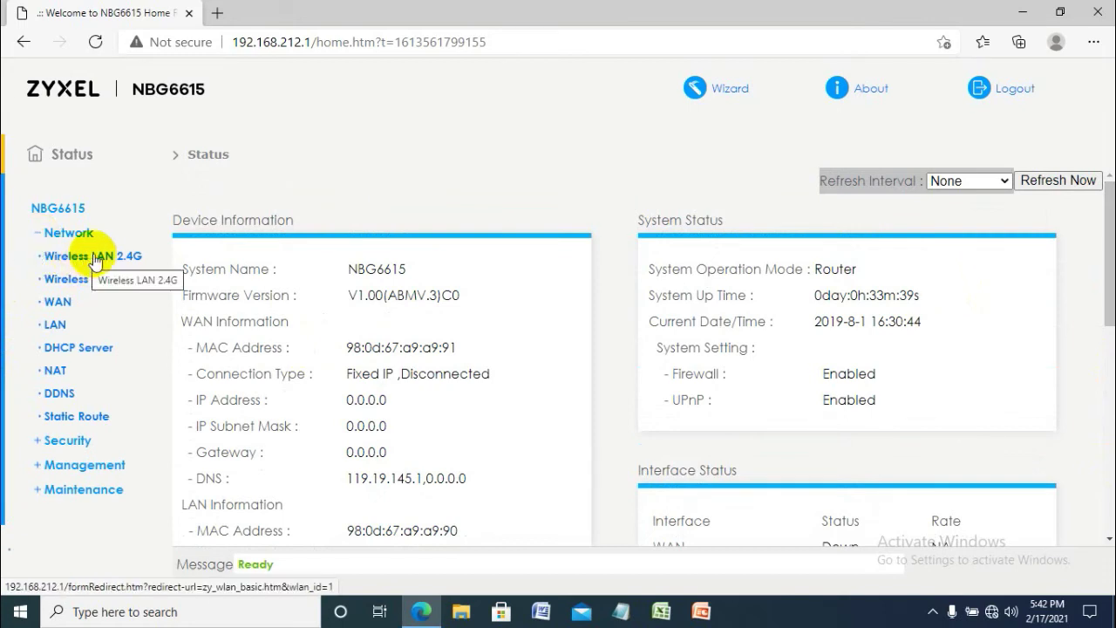
pyautogui.click(84, 259)
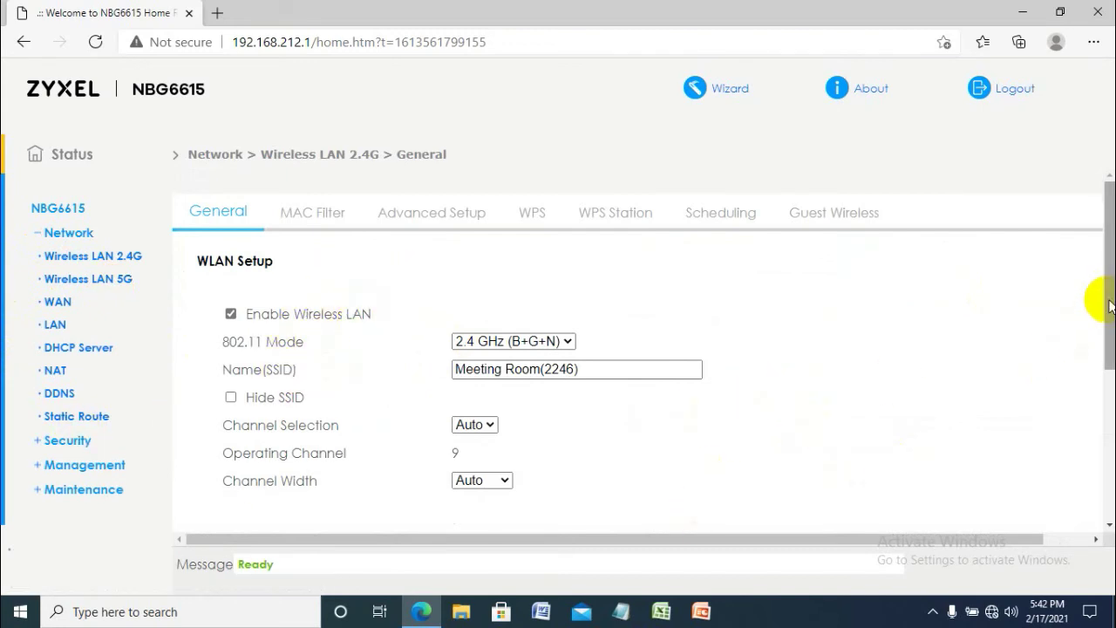
pyautogui.moveTo(1109, 307); pyautogui.dragTo(552, 526)
pyautogui.click(632, 462)
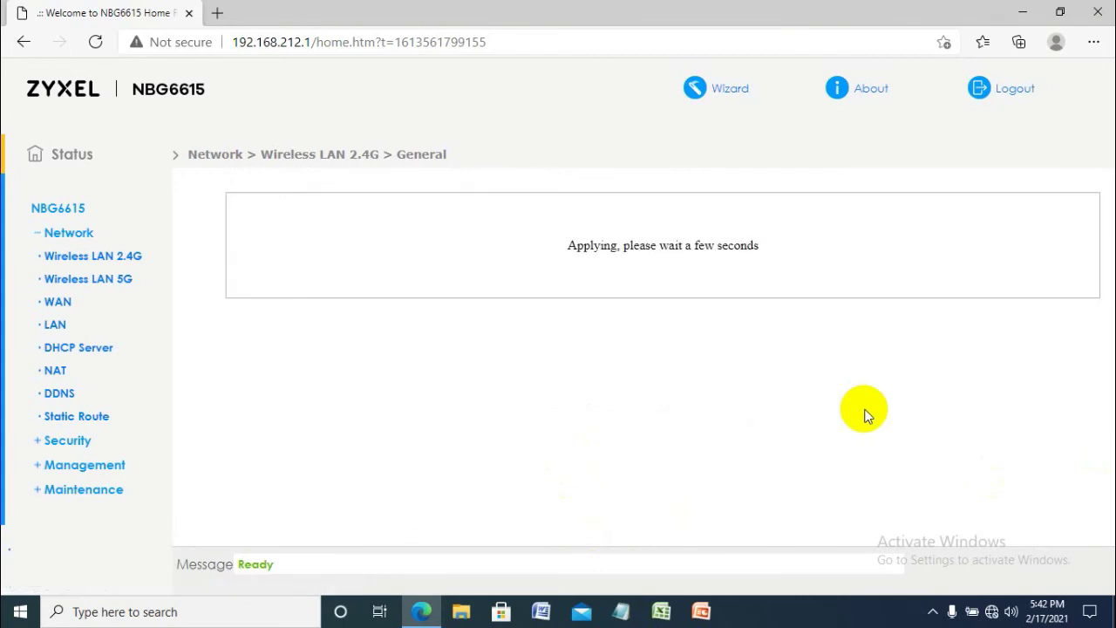
pyautogui.click(92, 255)
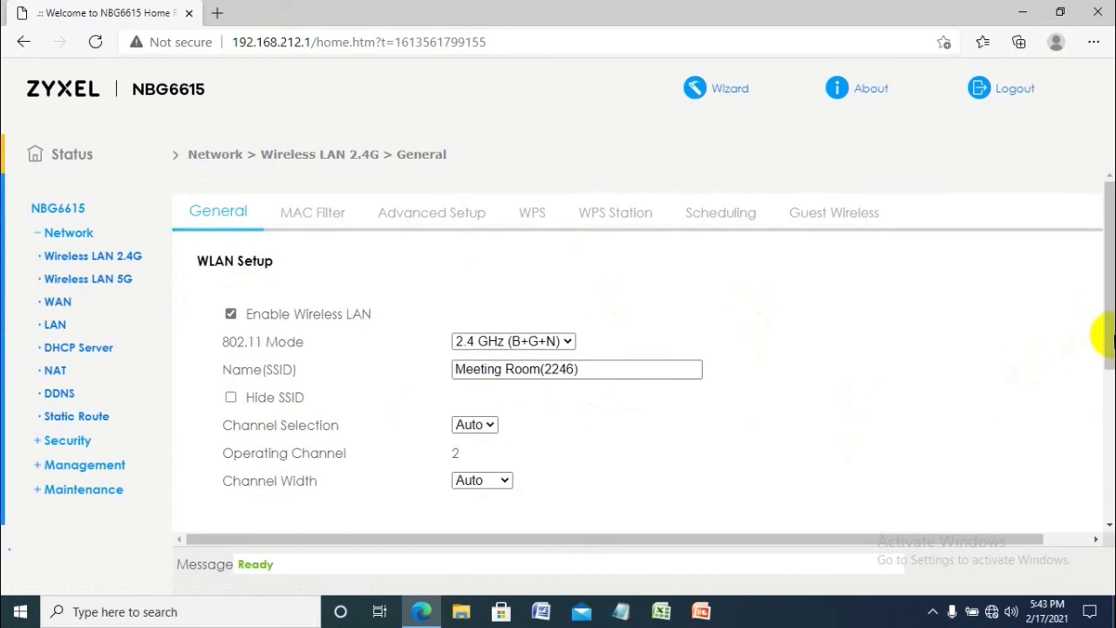
# - Review the Wireless LAN 5G settings, then bring up the WAN Internet Connection page
pyautogui.moveTo(1108, 331); pyautogui.dragTo(1081, 326)
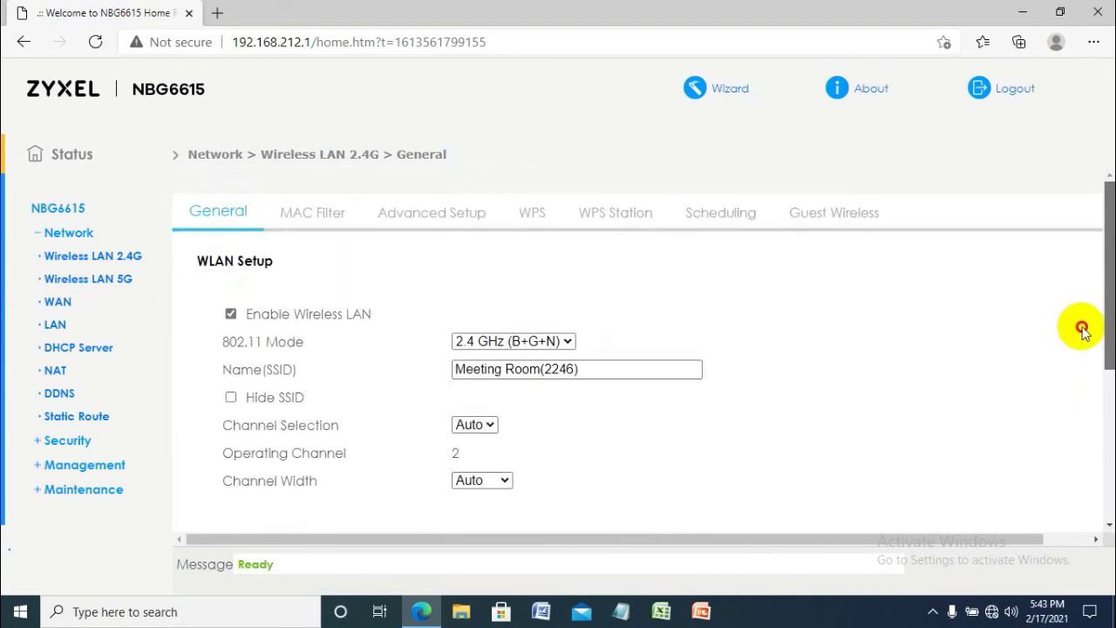
pyautogui.click(94, 279)
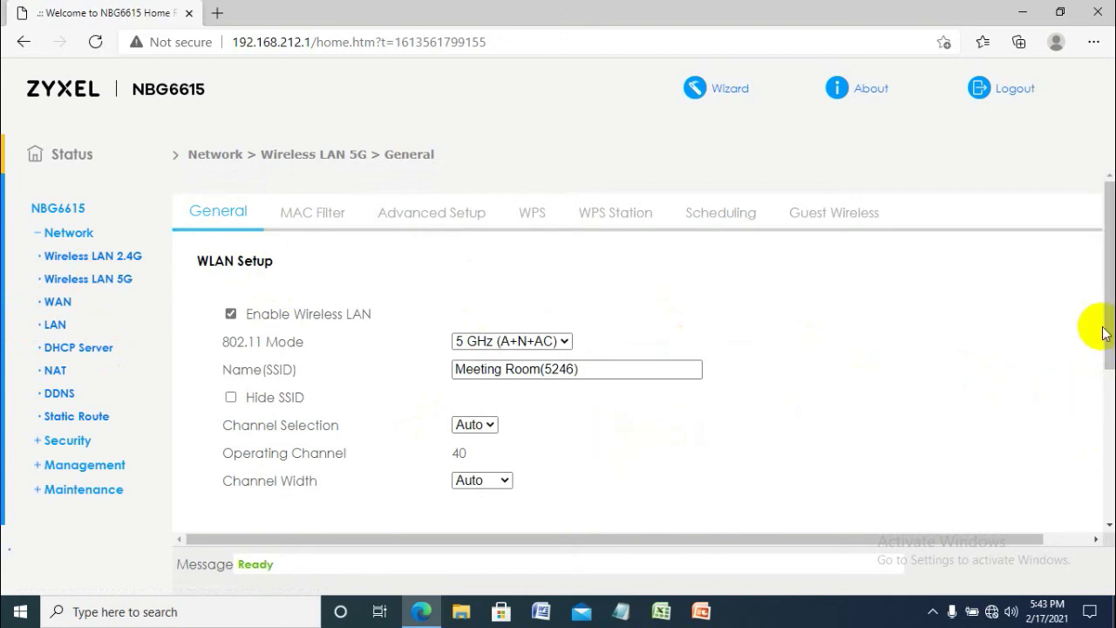
pyautogui.moveTo(1103, 326); pyautogui.dragTo(1105, 422)
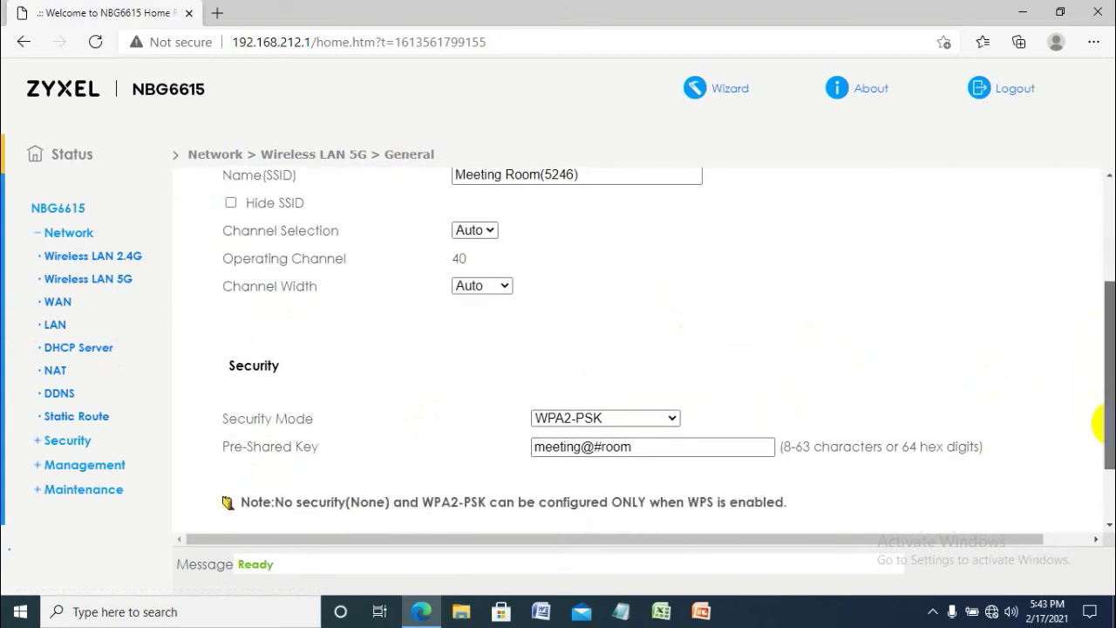
pyautogui.moveTo(1101, 425); pyautogui.dragTo(1106, 284)
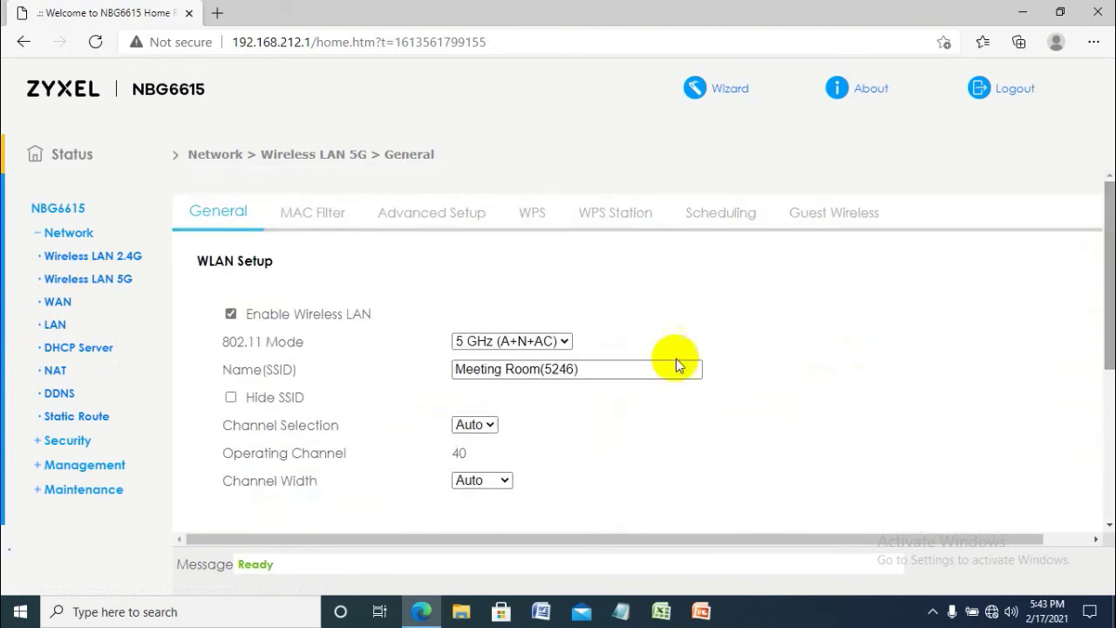
pyautogui.click(58, 302)
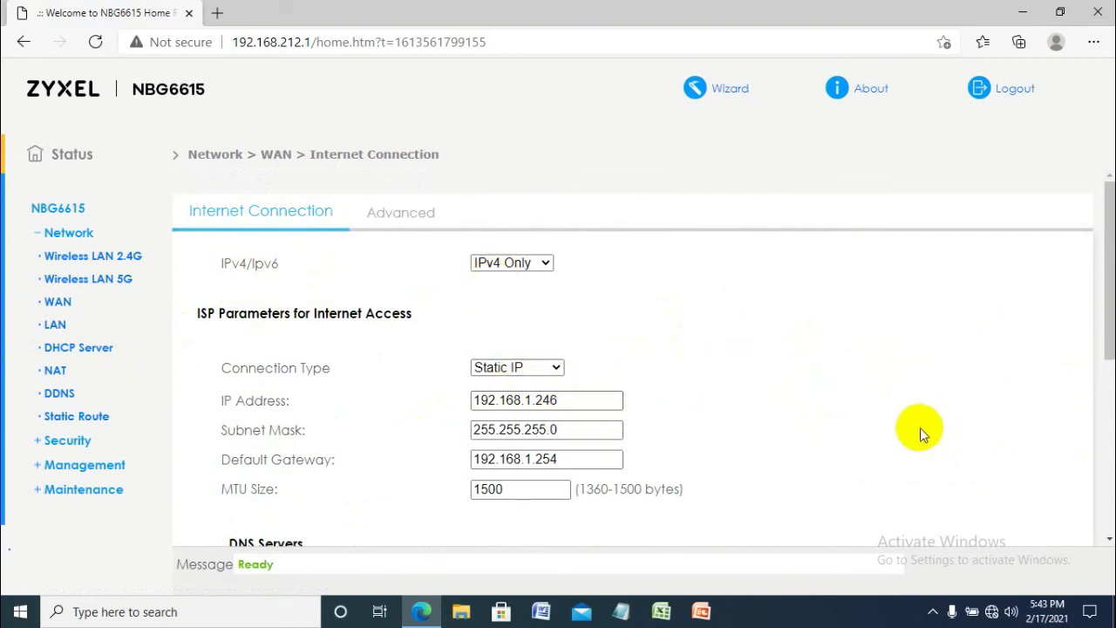
# - Replace the 0.0.0.0 Second DNS Server with 8.8.8.8 and apply the WAN settings
pyautogui.moveTo(1104, 341); pyautogui.dragTo(1104, 444)
pyautogui.click(527, 399)
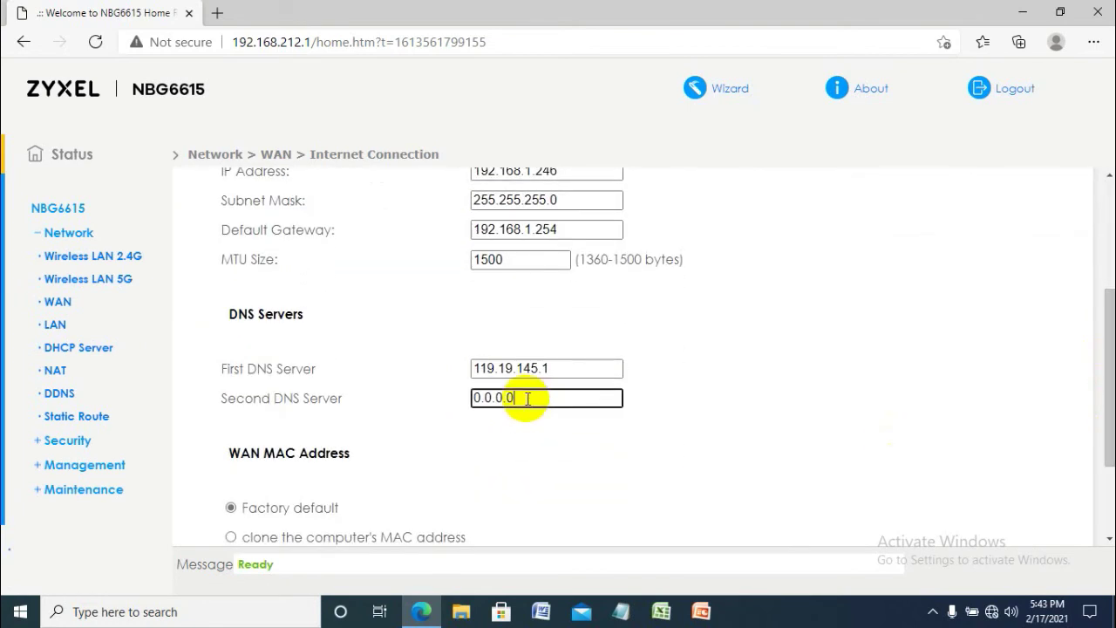
pyautogui.moveTo(527, 398); pyautogui.dragTo(443, 411)
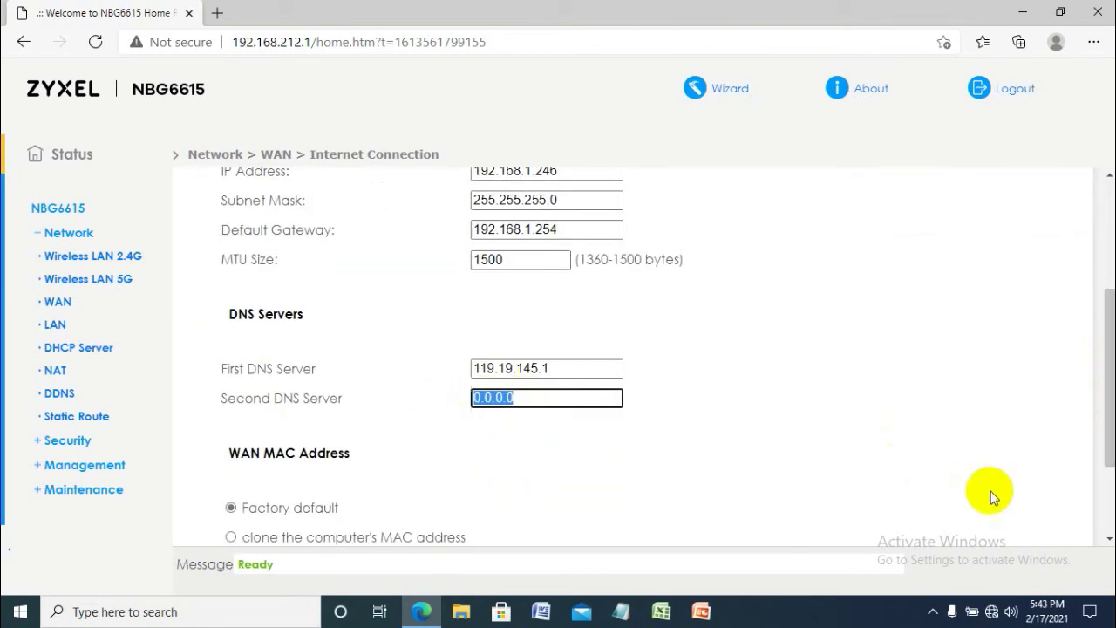
pyautogui.write('8.8.8.8')
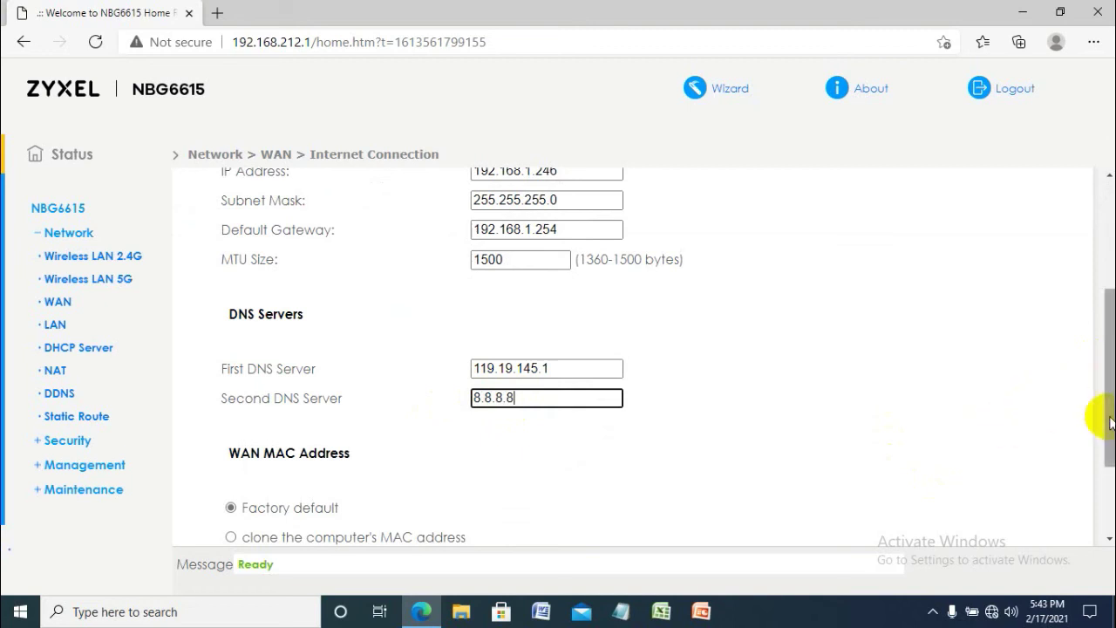
pyautogui.moveTo(1107, 412); pyautogui.dragTo(1108, 506)
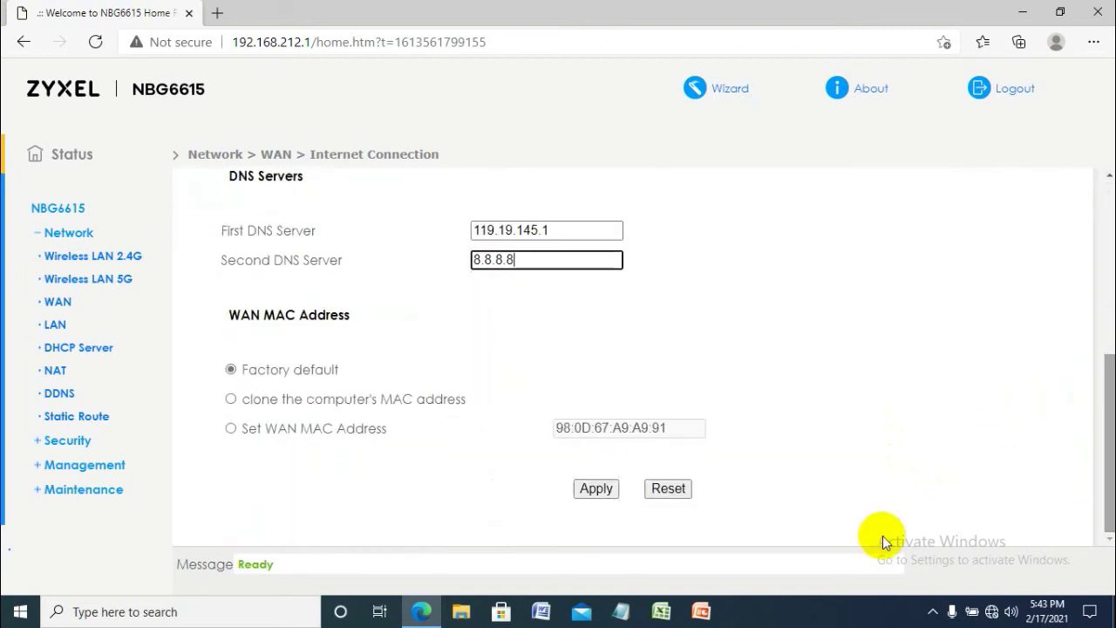
pyautogui.click(593, 490)
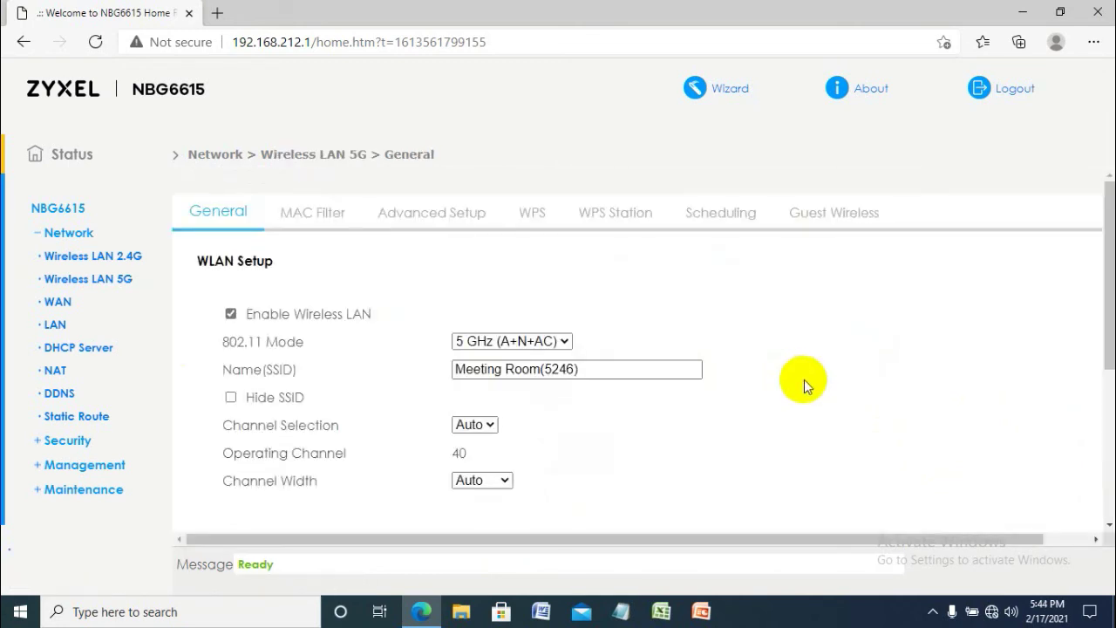
# - Apply the 5G Meeting Room(5246) WPA2-PSK security settings
pyautogui.moveTo(1100, 326); pyautogui.dragTo(1103, 424)
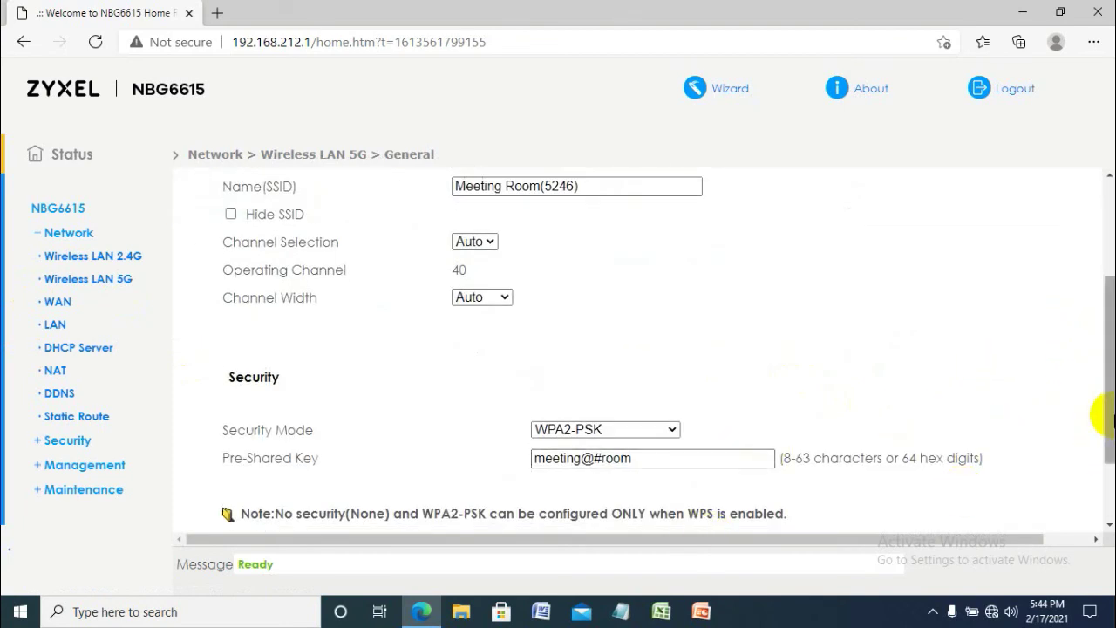
pyautogui.scroll(-2, 1095, 388)
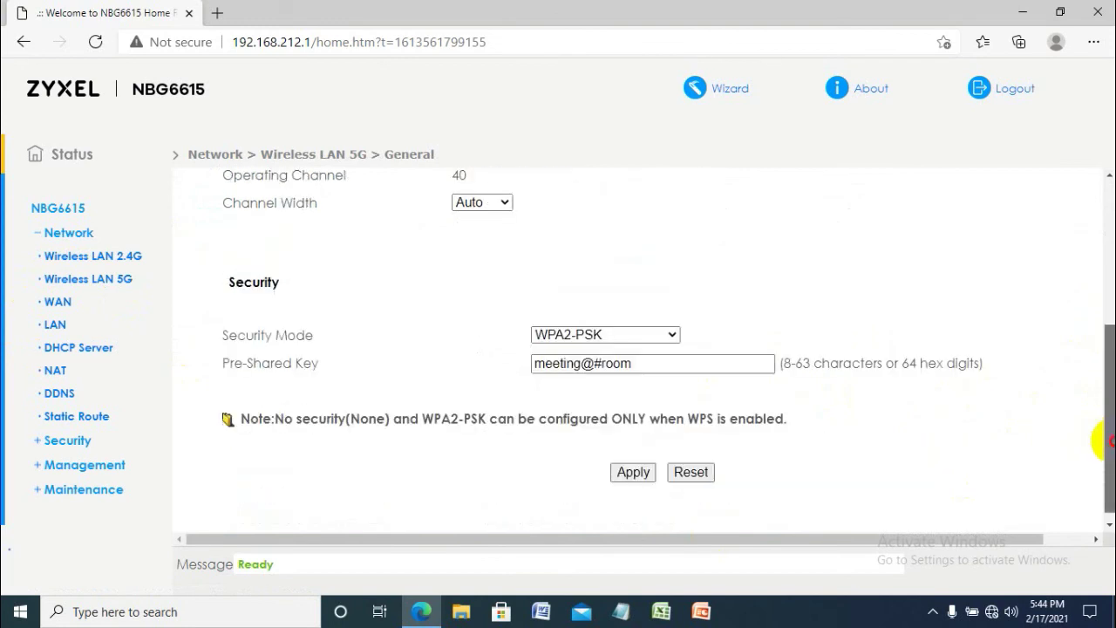
pyautogui.click(634, 473)
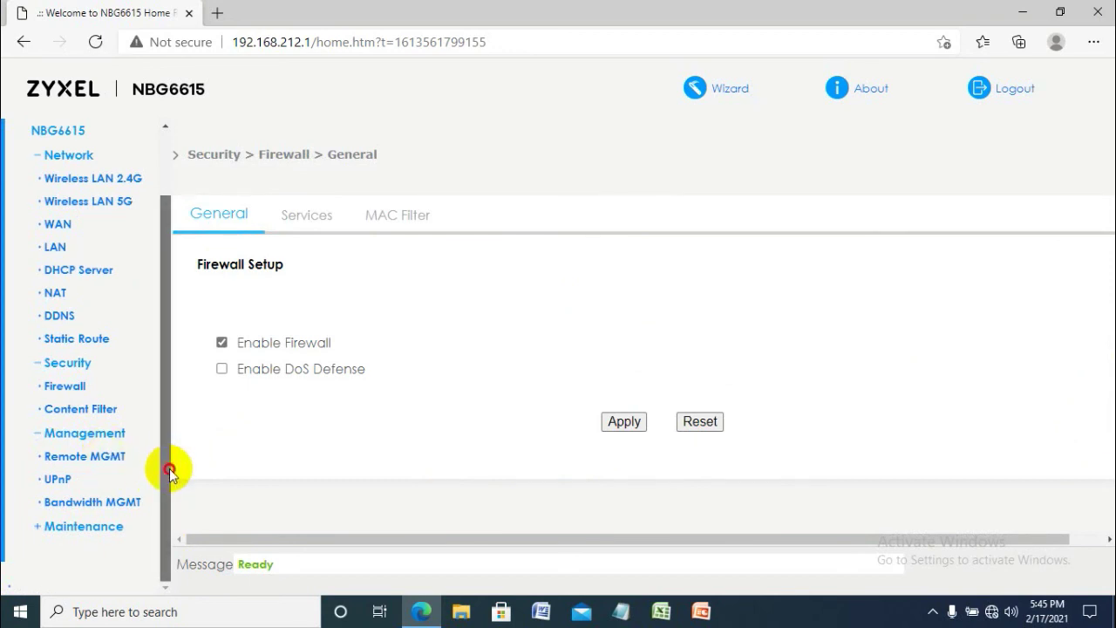
# - Scroll the Firewall General setup page
pyautogui.moveTo(165, 410); pyautogui.dragTo(166, 363)
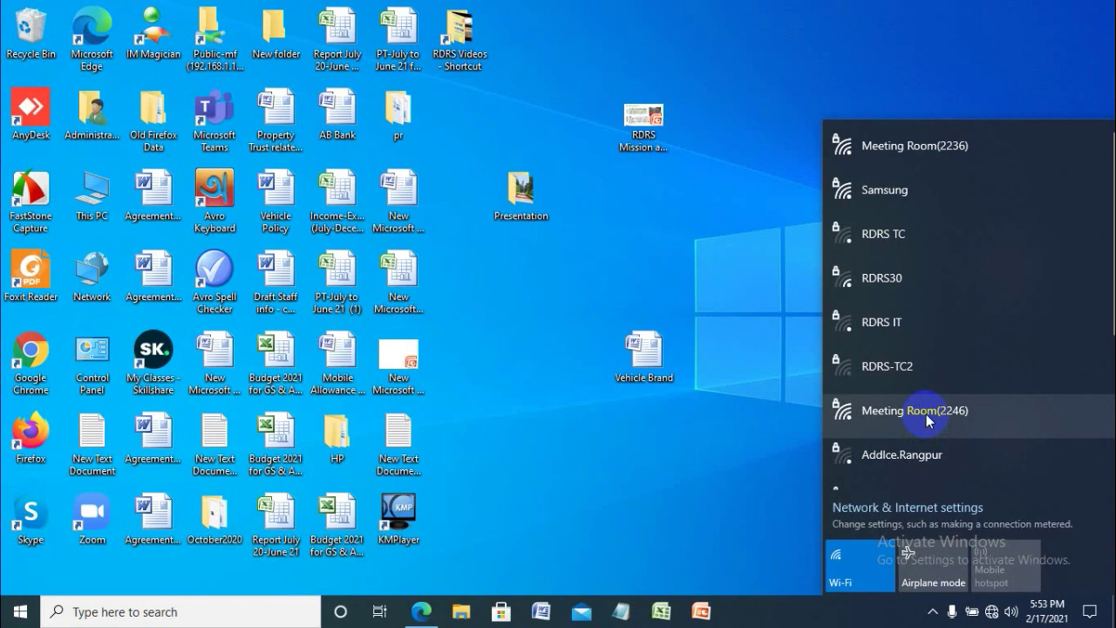
# - Connect the PC to the Meeting Room(2246) Wi-Fi network with its security key
pyautogui.click(925, 414)
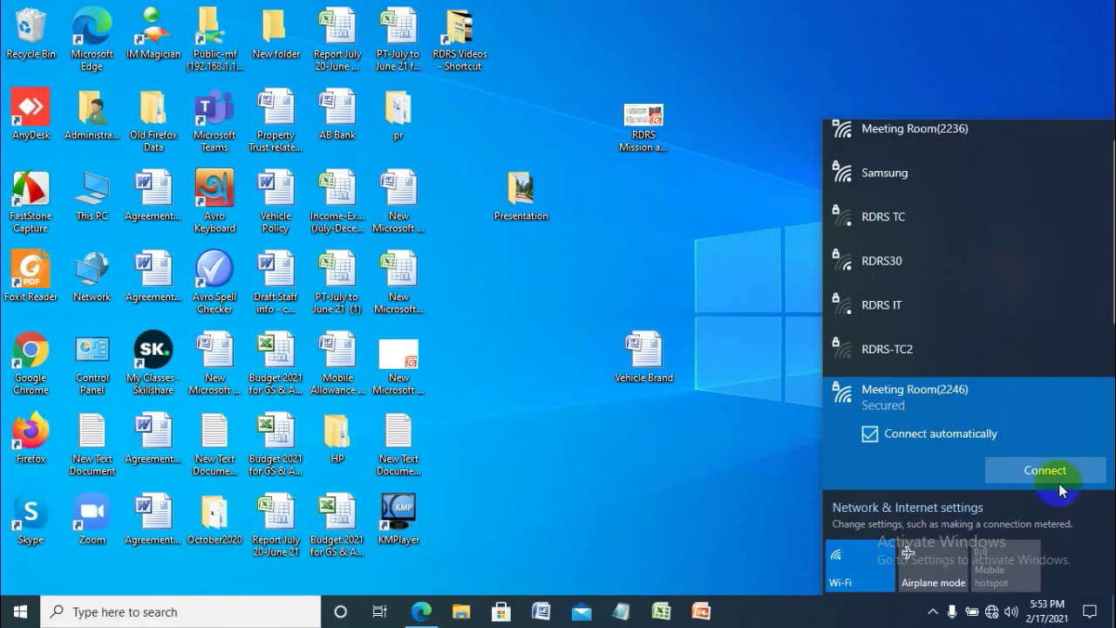
pyautogui.click(1046, 470)
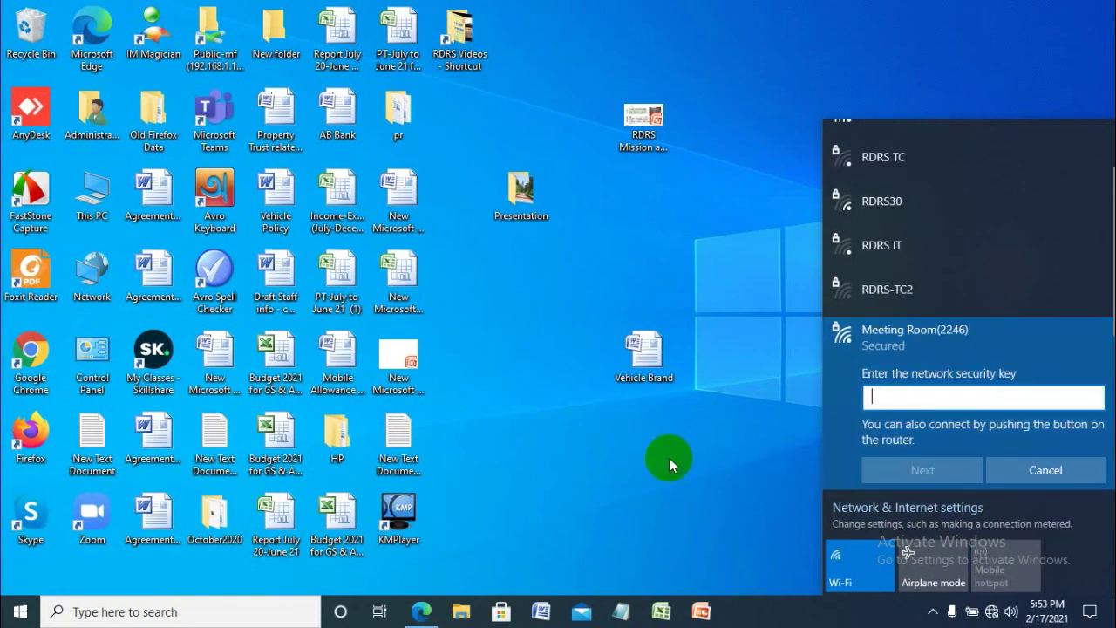
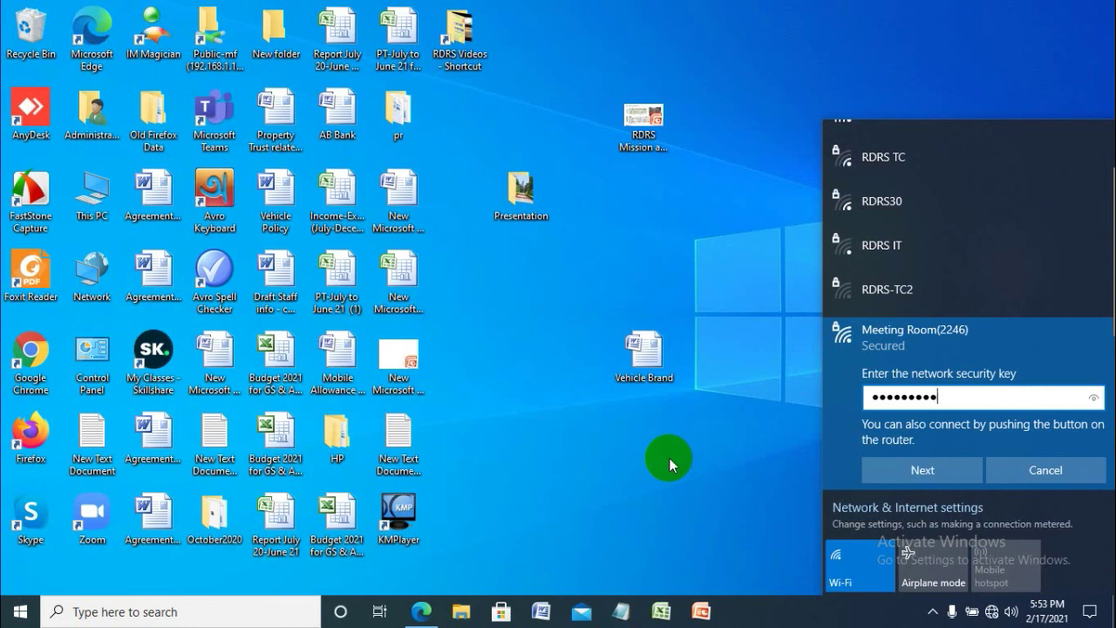
pyautogui.click(915, 469)
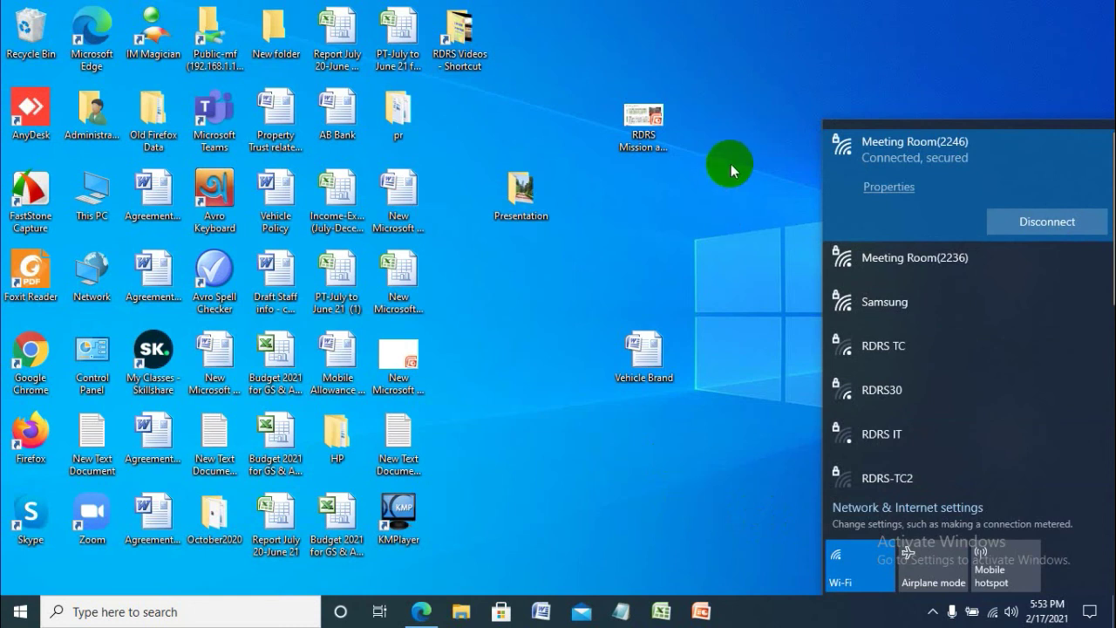
pyautogui.click(711, 226)
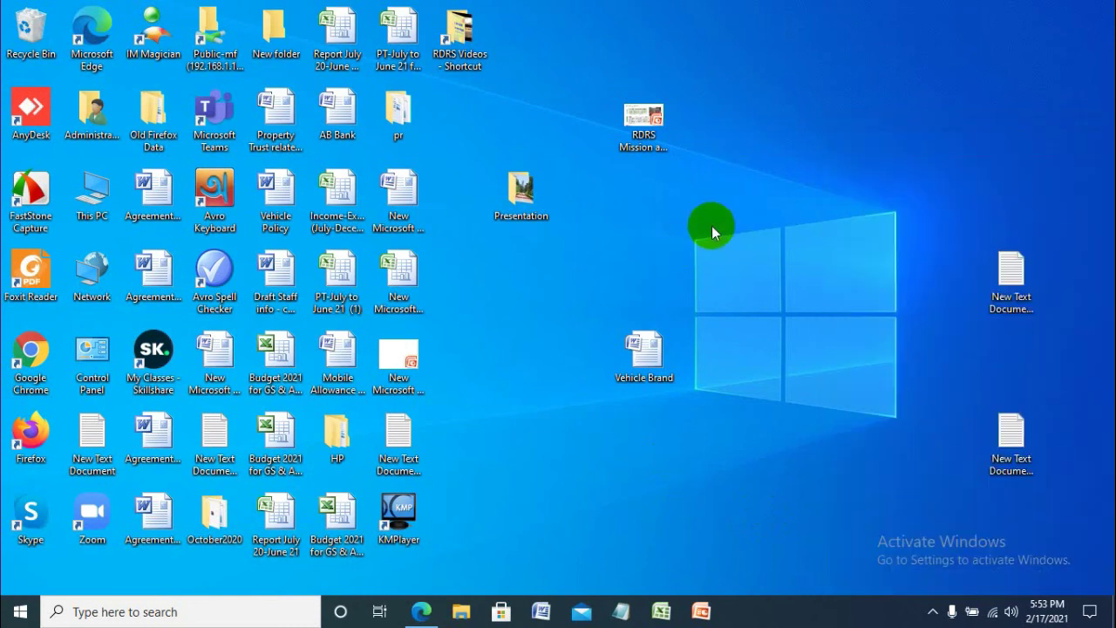
# - Load youtube.com in a new Edge tab to test the connection
pyautogui.click(420, 610)
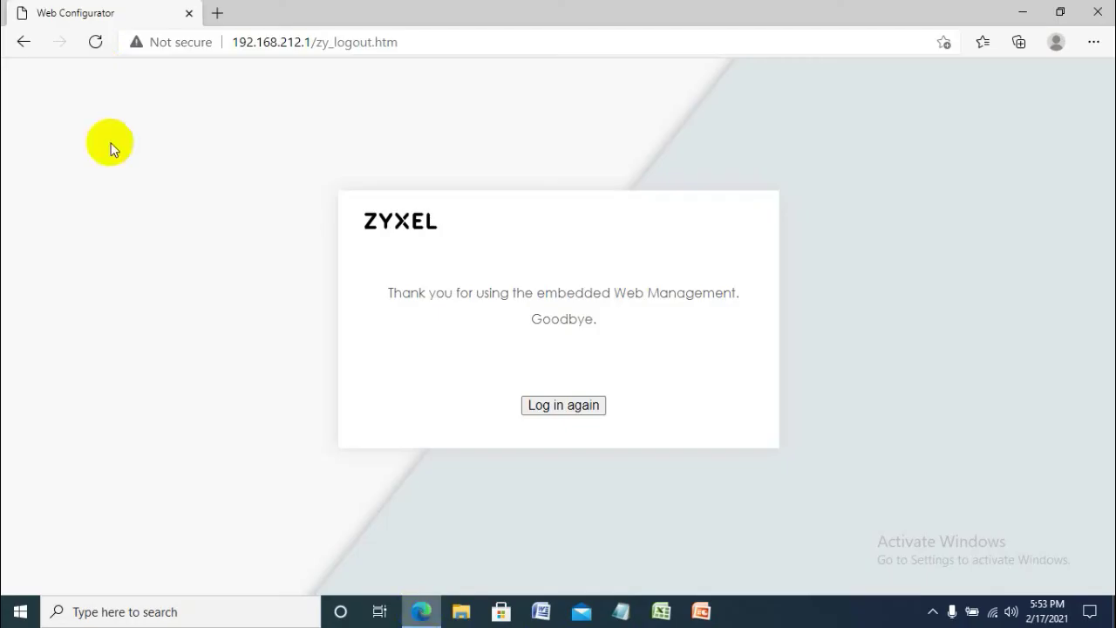
pyautogui.click(217, 12)
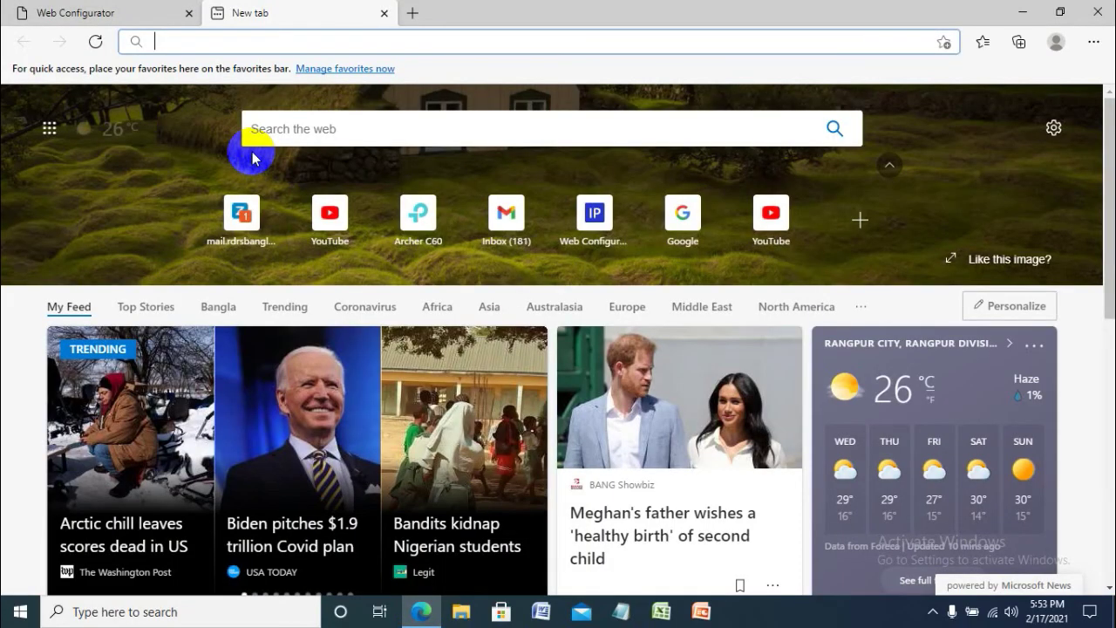
pyautogui.click(331, 218)
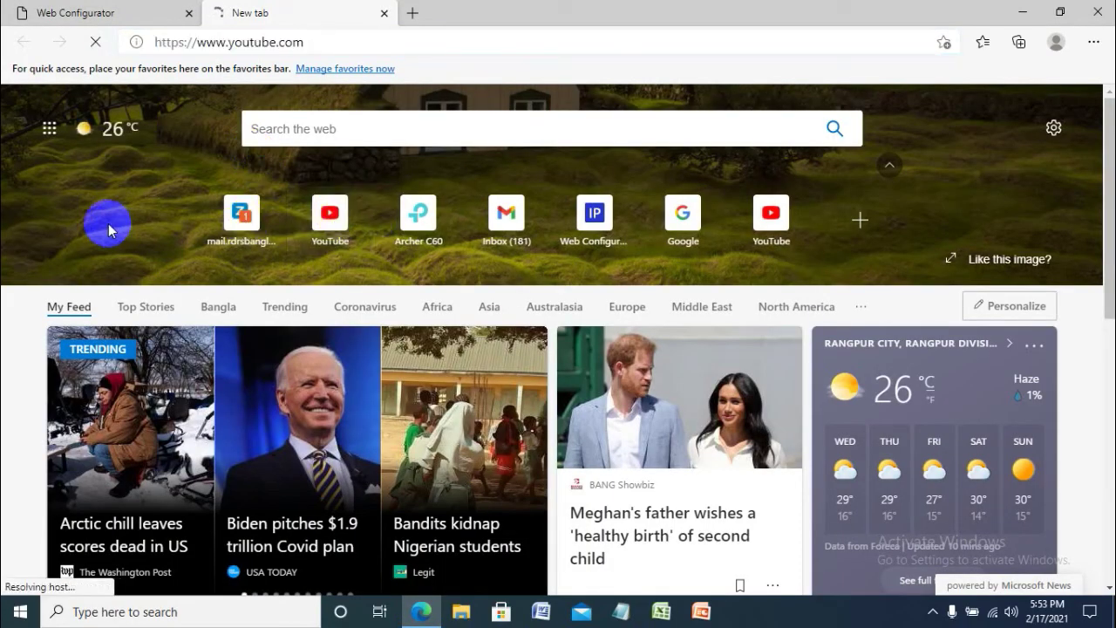